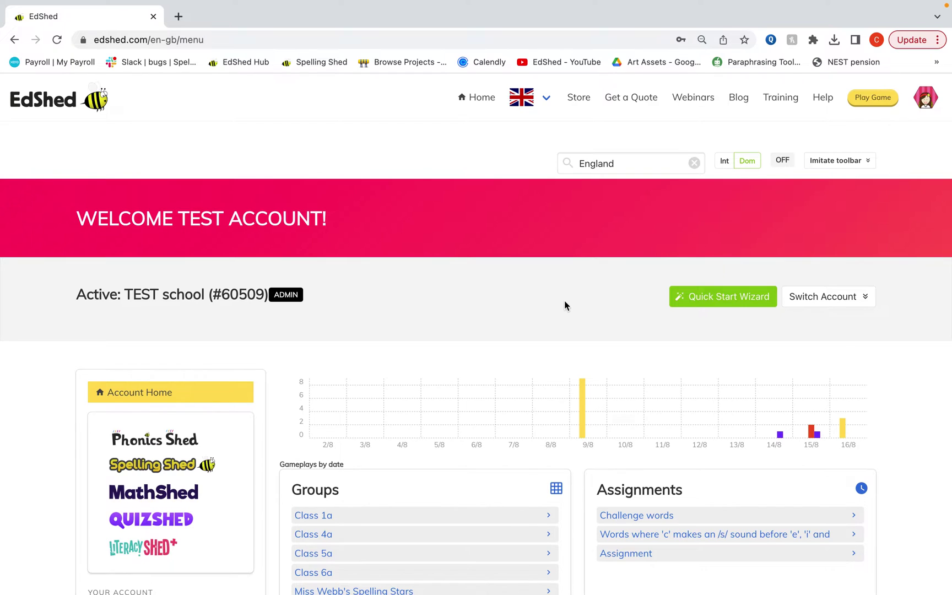
- Review the school's eight class groups, Class 1a to Reception, on the Pupil Groups page
{"action": "scroll", "coordinate": [499, 400], "scroll_direction": "down", "scroll_amount": 4}
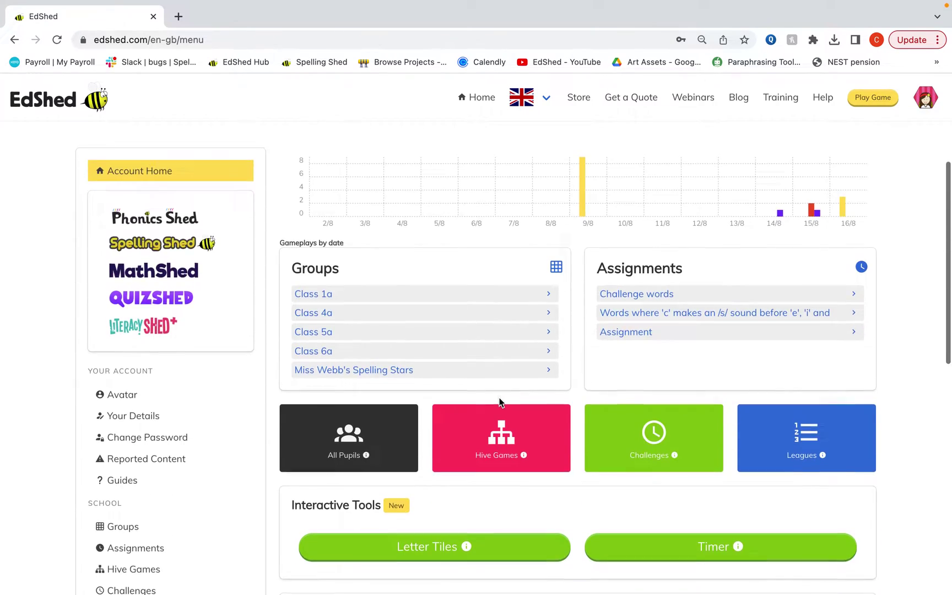
{"action": "scroll", "coordinate": [500, 401], "scroll_direction": "down", "scroll_amount": 3}
{"action": "left_click", "coordinate": [118, 352]}
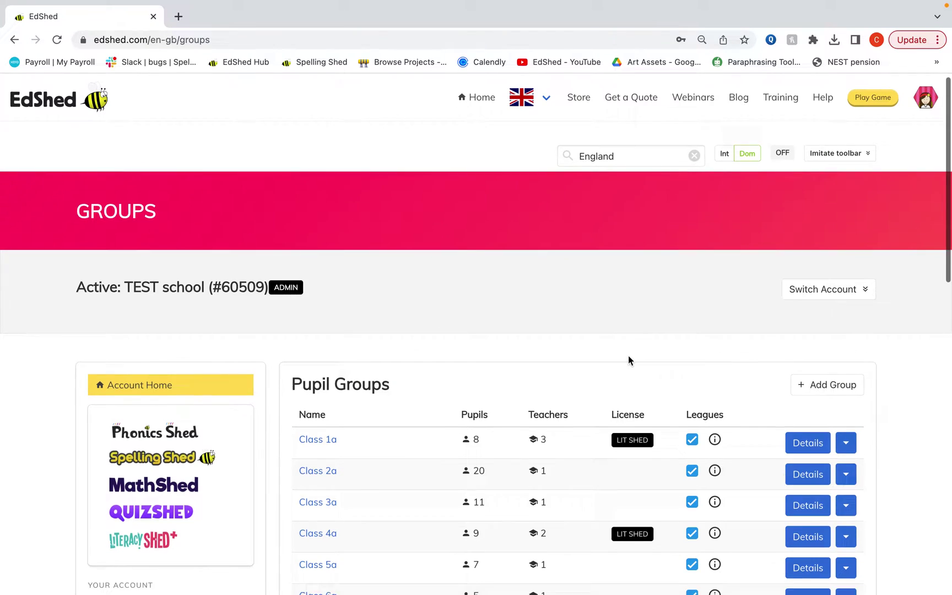
{"action": "scroll", "coordinate": [628, 356], "scroll_direction": "down", "scroll_amount": 2}
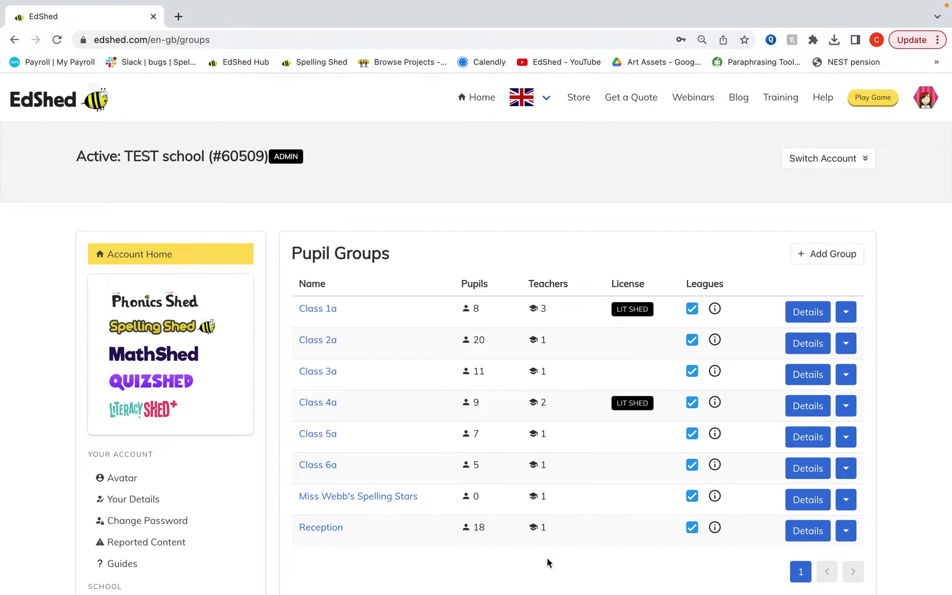
{"action": "scroll", "coordinate": [547, 562], "scroll_direction": "down", "scroll_amount": 5}
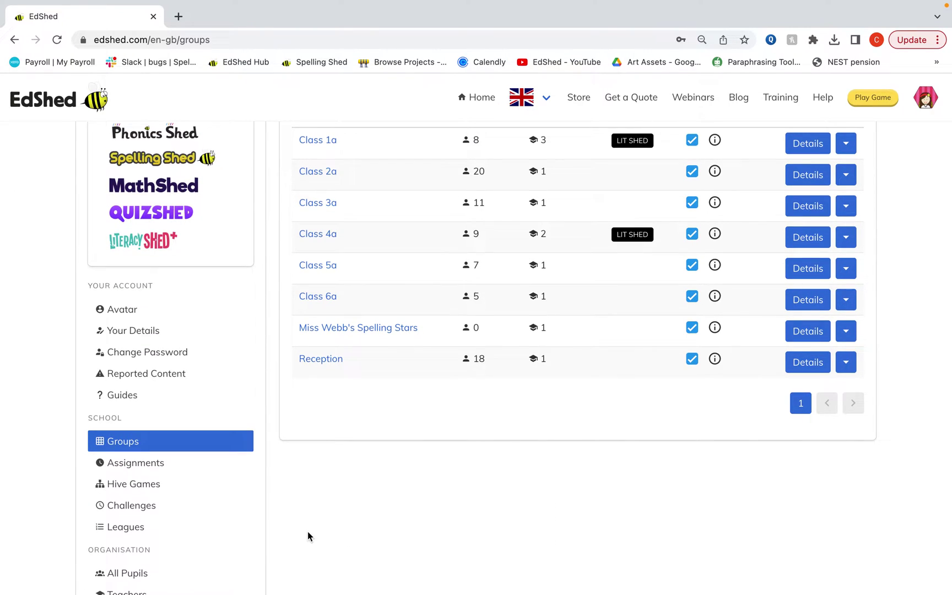
{"action": "scroll", "coordinate": [308, 536], "scroll_direction": "down", "scroll_amount": 1}
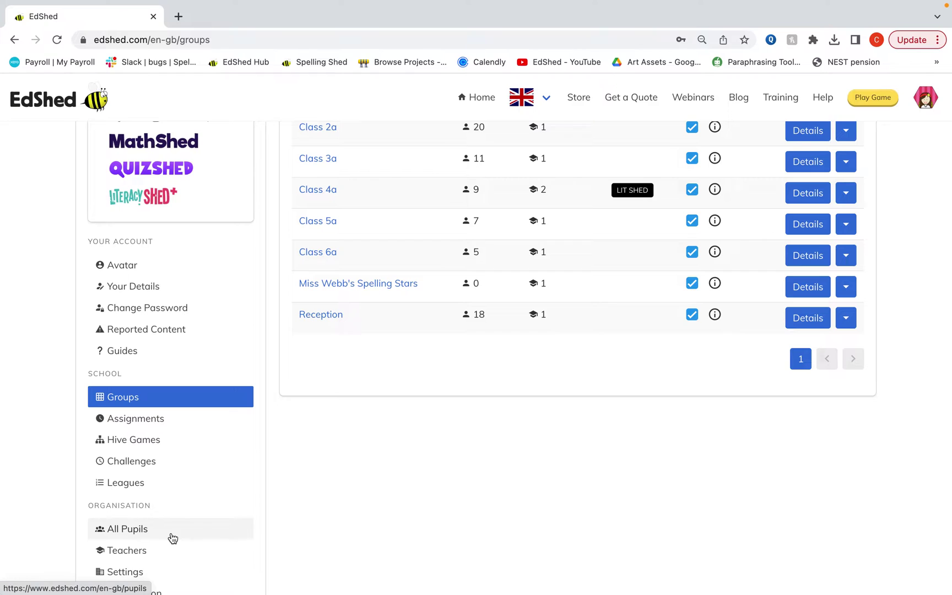
- From All Pupils, launch the New Year Wizard in Manual set up mode
{"action": "left_click", "coordinate": [172, 538]}
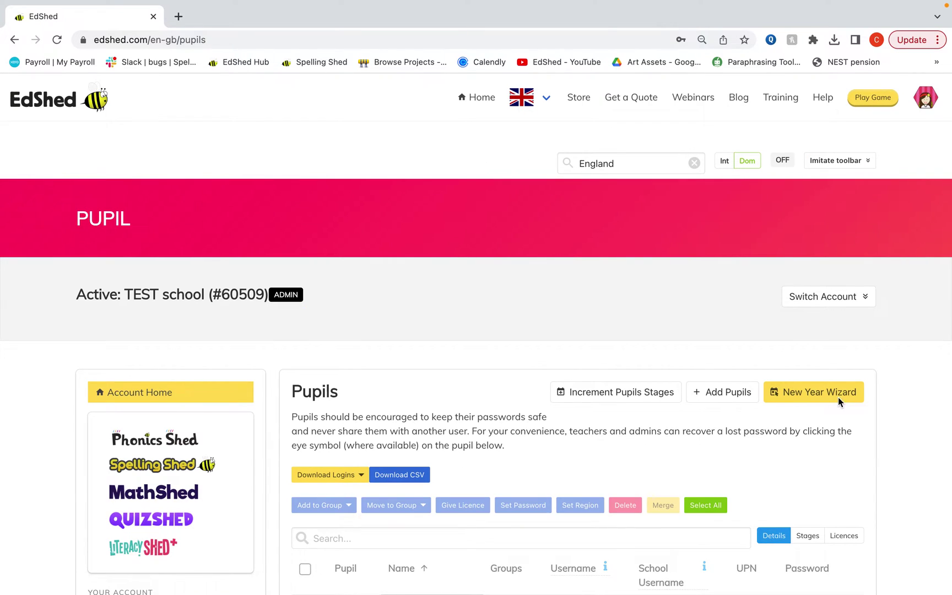
{"action": "left_click", "coordinate": [833, 396]}
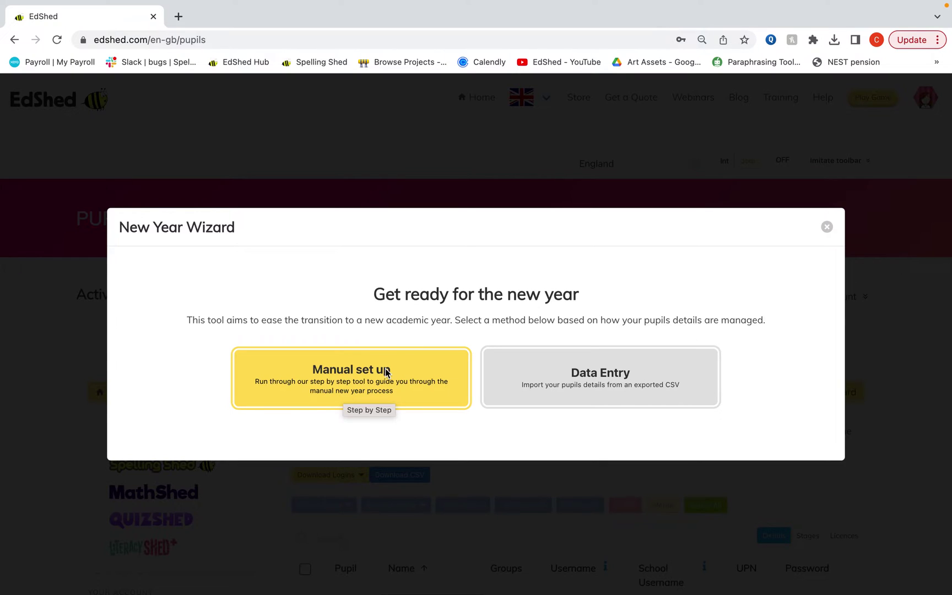
{"action": "left_click", "coordinate": [368, 390]}
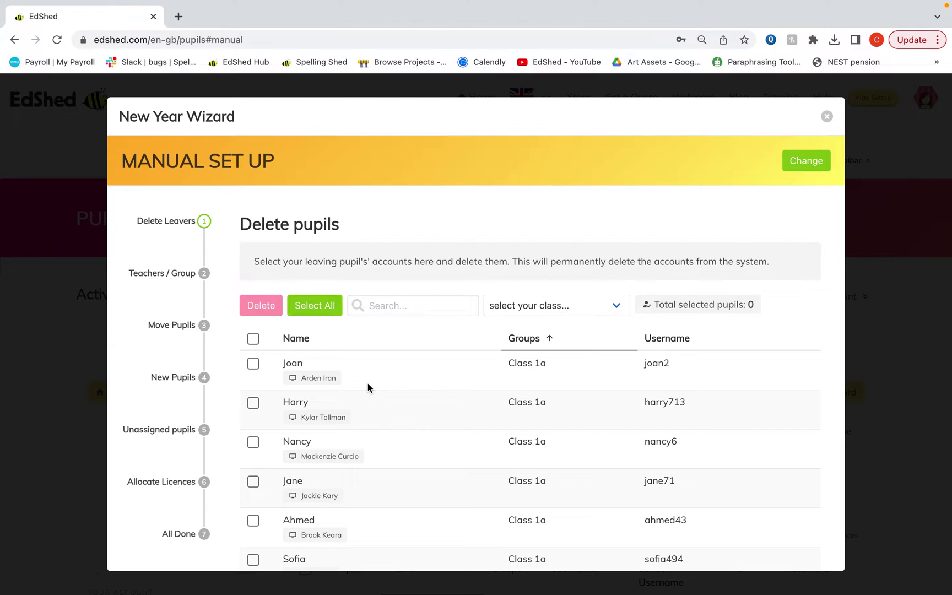
- Filter to Class 6a and permanently delete all five of its pupils
{"action": "left_click", "coordinate": [586, 307]}
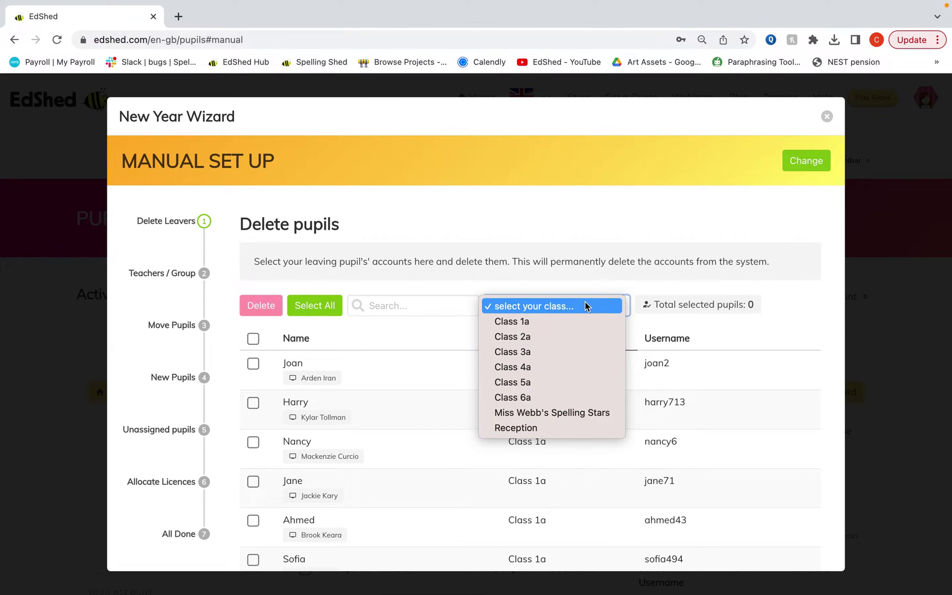
{"action": "left_click", "coordinate": [572, 398]}
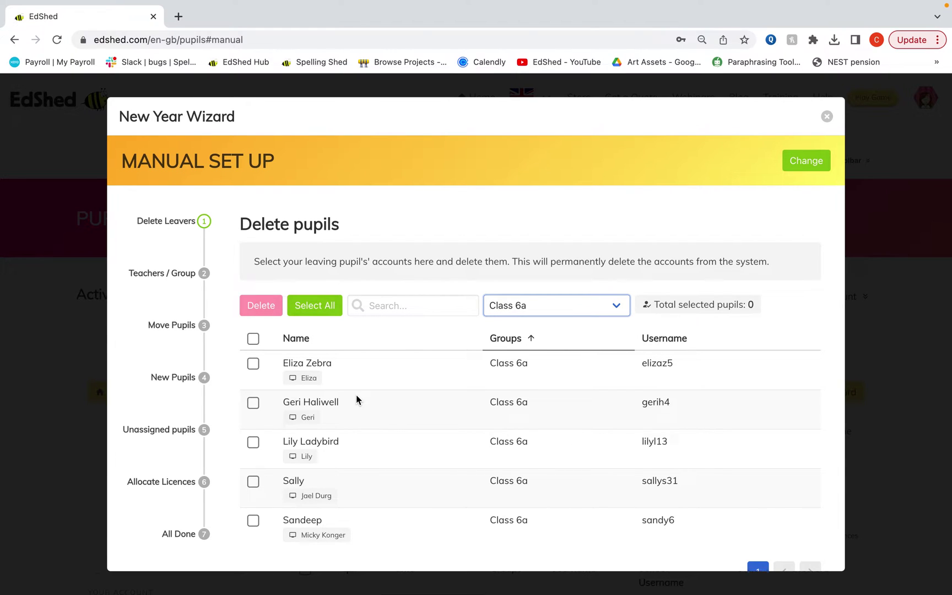
{"action": "scroll", "coordinate": [357, 395], "scroll_direction": "down", "scroll_amount": 2}
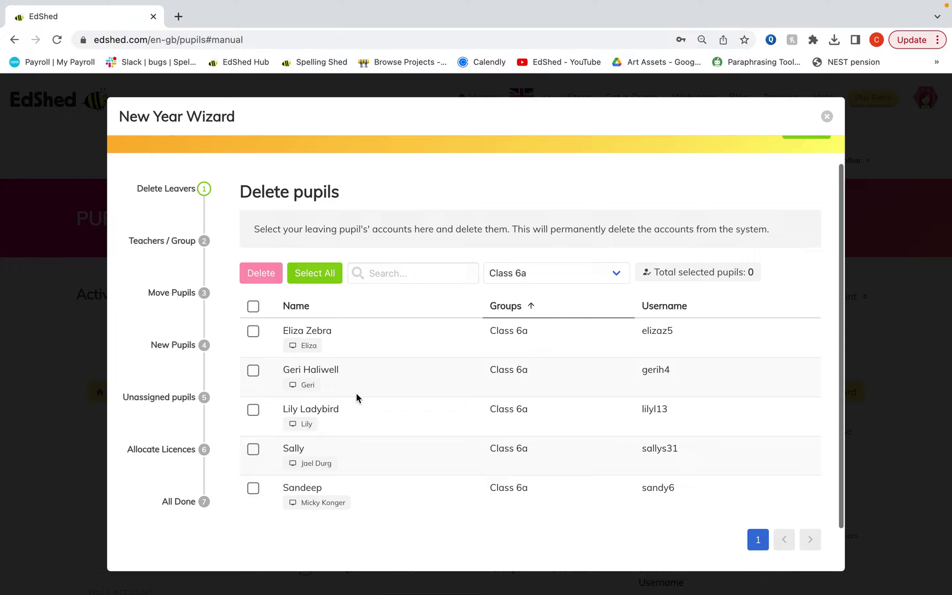
{"action": "right_click", "coordinate": [357, 396]}
{"action": "left_click", "coordinate": [255, 309]}
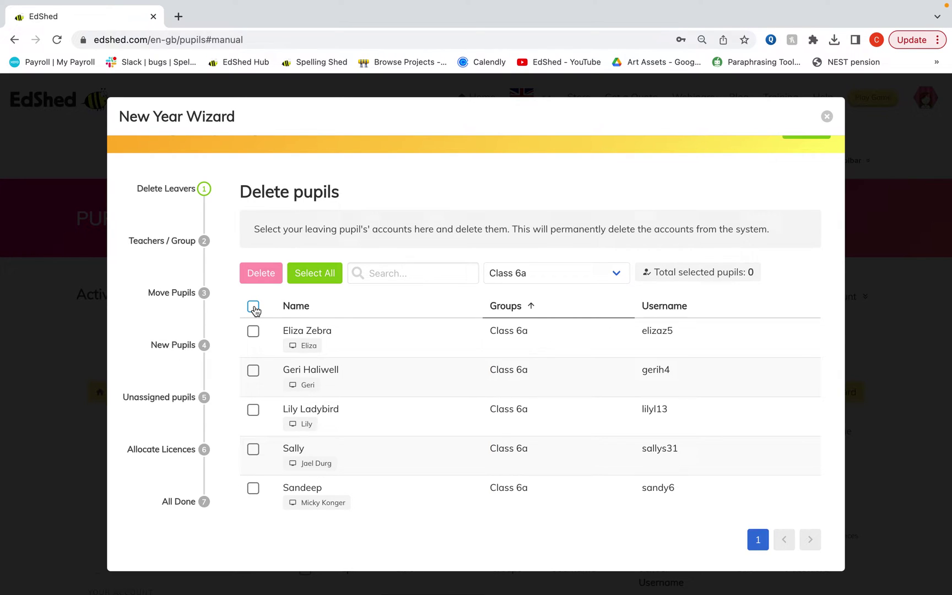
{"action": "left_click", "coordinate": [254, 307]}
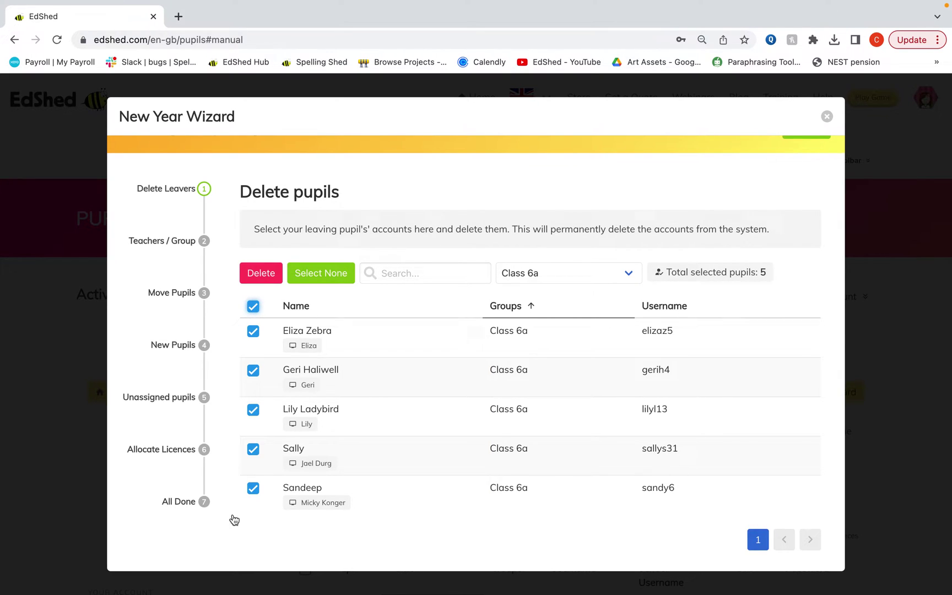
{"action": "left_click", "coordinate": [268, 279]}
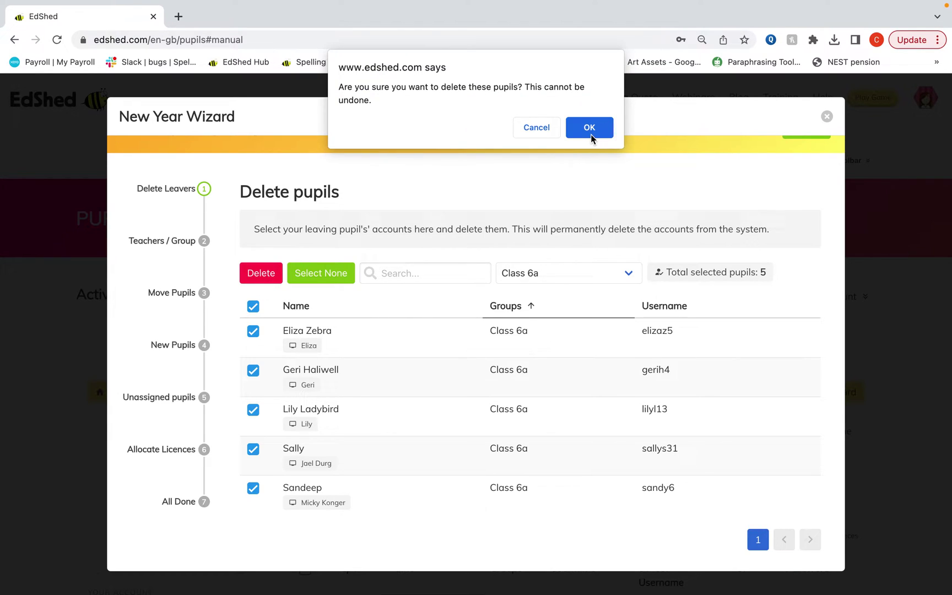
{"action": "left_click", "coordinate": [590, 130]}
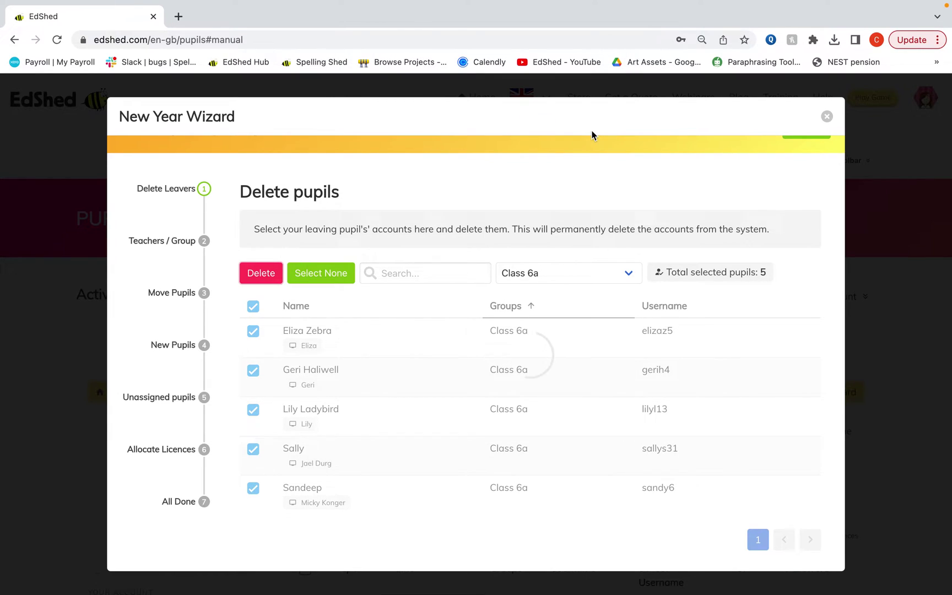
{"action": "left_click", "coordinate": [597, 278]}
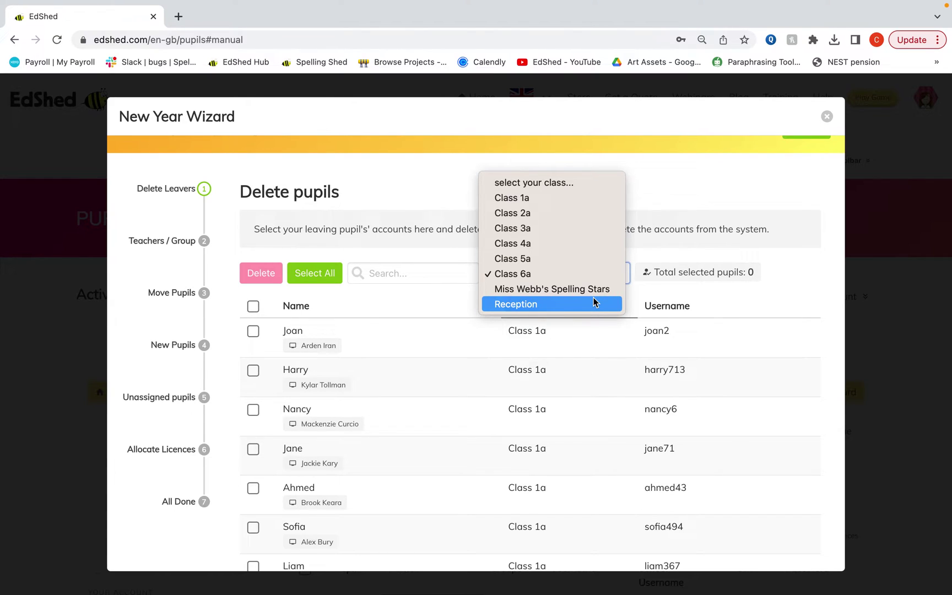
{"action": "left_click", "coordinate": [560, 246]}
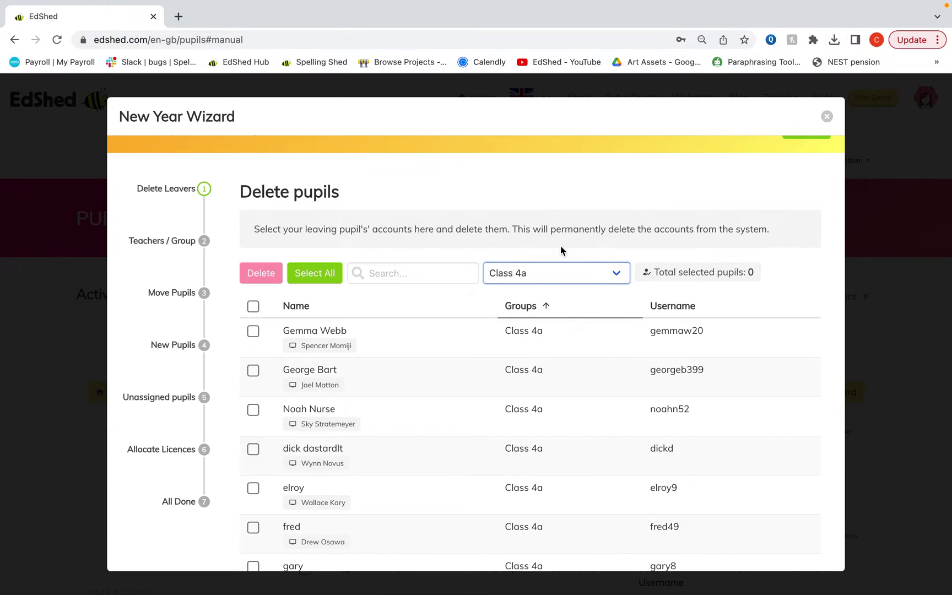
{"action": "left_click", "coordinate": [253, 410]}
{"action": "left_click", "coordinate": [253, 410]}
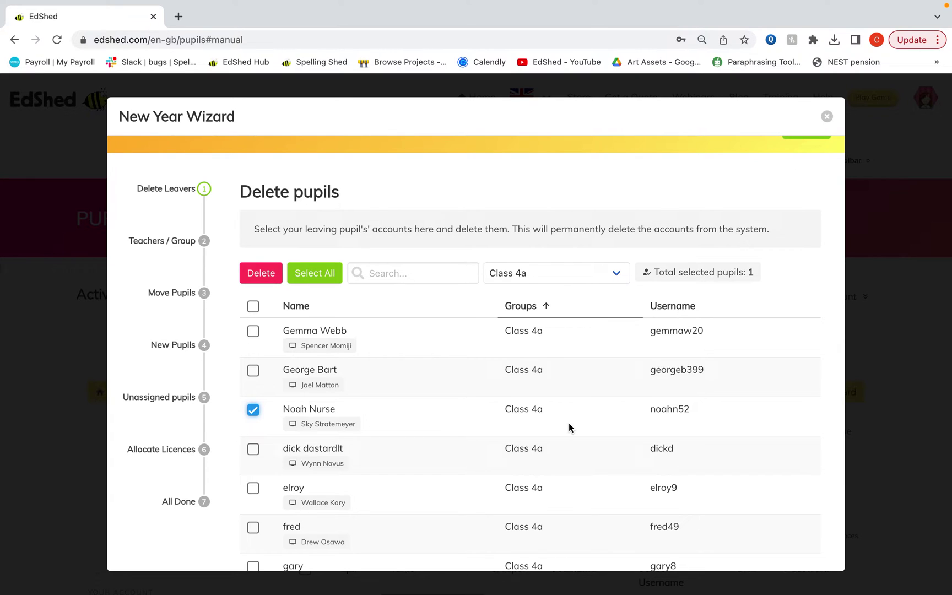
{"action": "left_click", "coordinate": [253, 411]}
{"action": "left_click", "coordinate": [254, 411]}
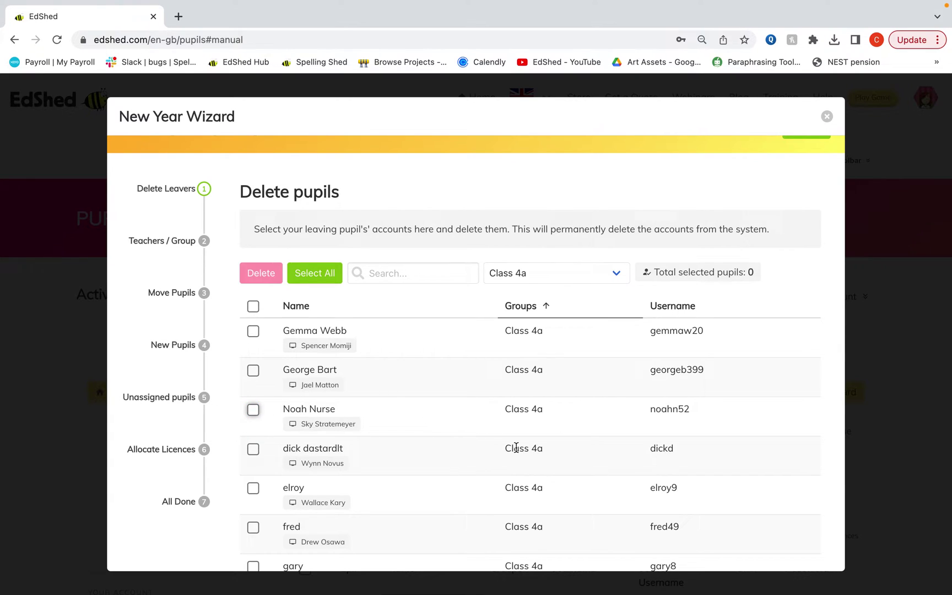
{"action": "scroll", "coordinate": [517, 448], "scroll_direction": "down", "scroll_amount": 3}
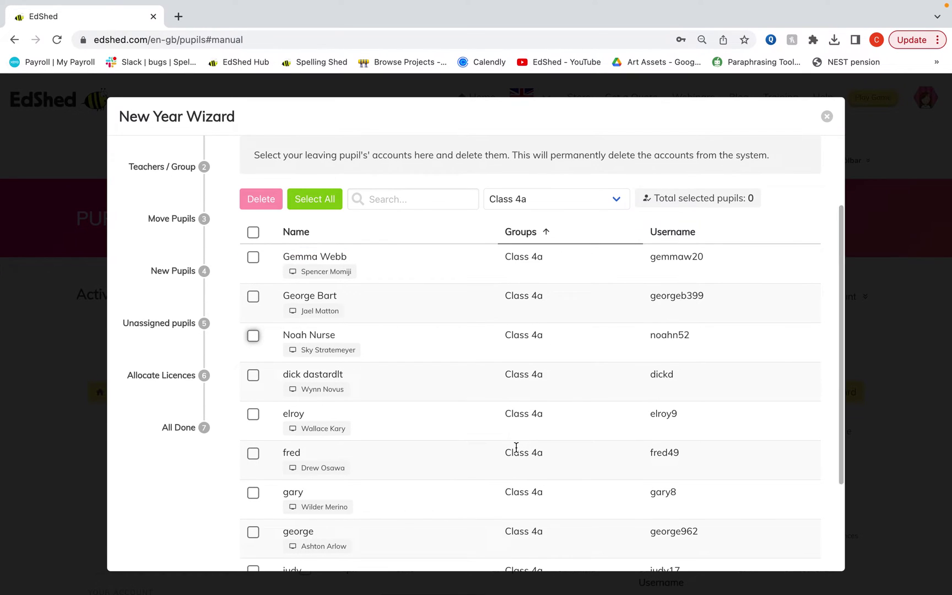
{"action": "scroll", "coordinate": [517, 448], "scroll_direction": "right", "scroll_amount": 1}
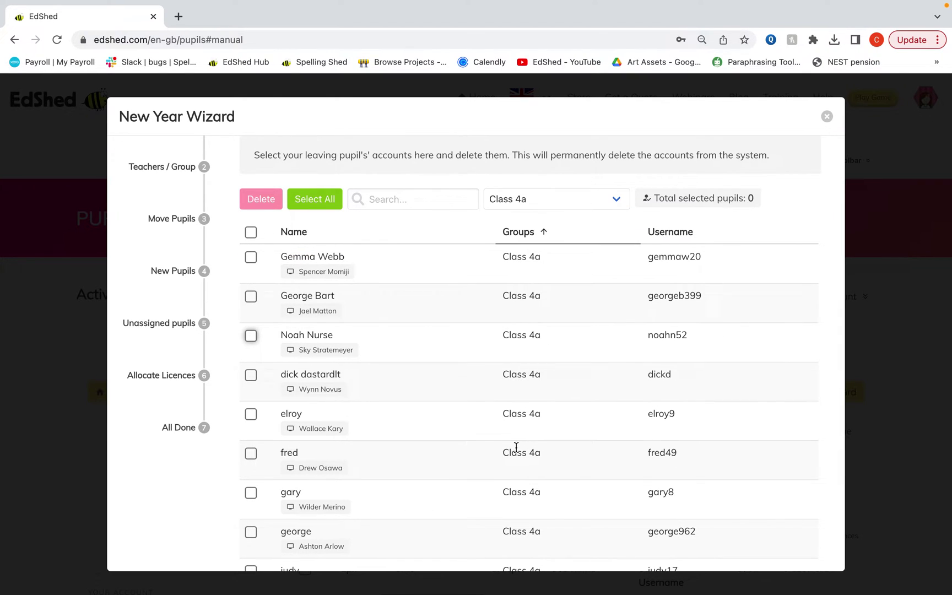
{"action": "scroll", "coordinate": [663, 392], "scroll_direction": "down", "scroll_amount": 4}
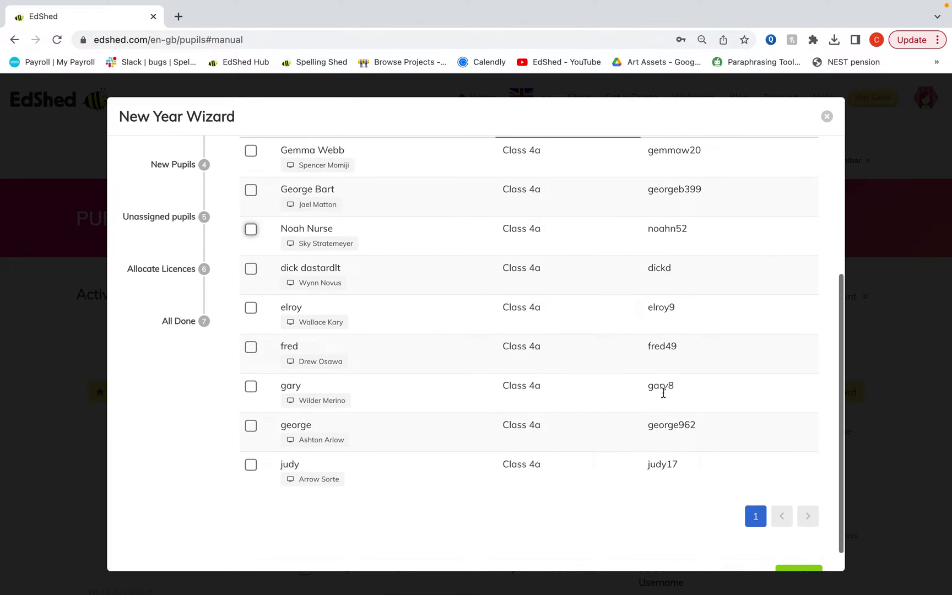
{"action": "scroll", "coordinate": [663, 392], "scroll_direction": "down", "scroll_amount": 1}
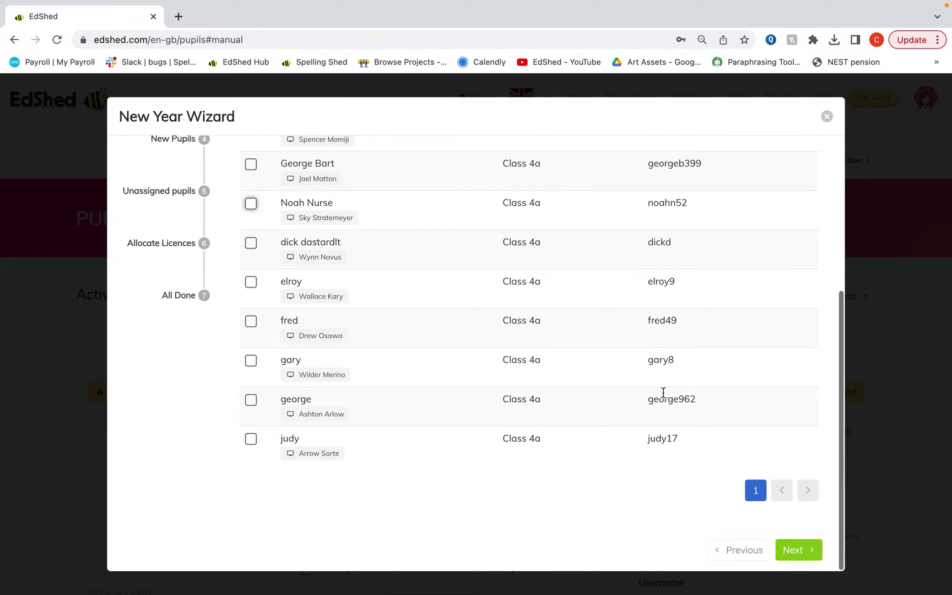
- Advance to the Teachers / Groups step and delete the Spelling Stars group
{"action": "left_click", "coordinate": [800, 552]}
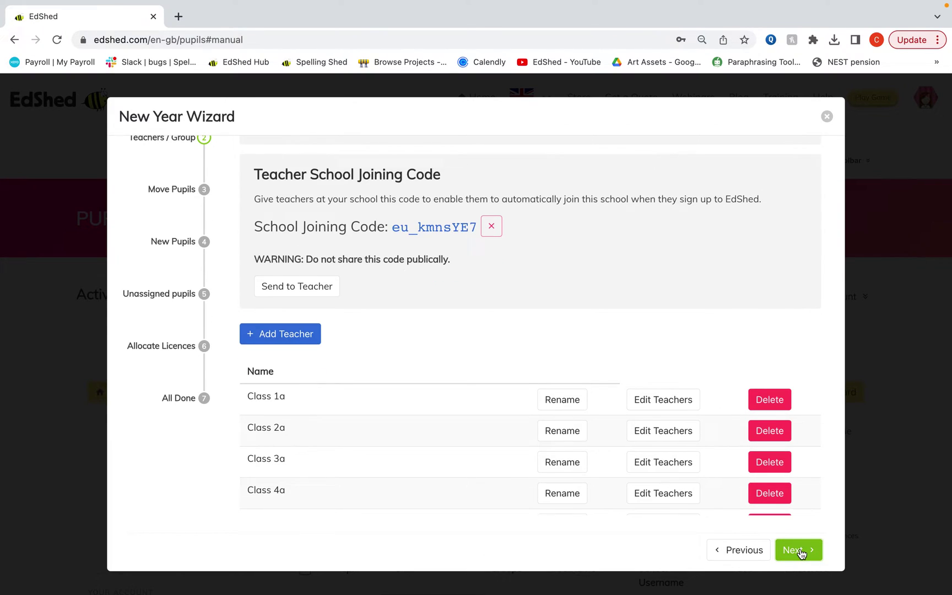
{"action": "scroll", "coordinate": [555, 339], "scroll_direction": "up", "scroll_amount": 5}
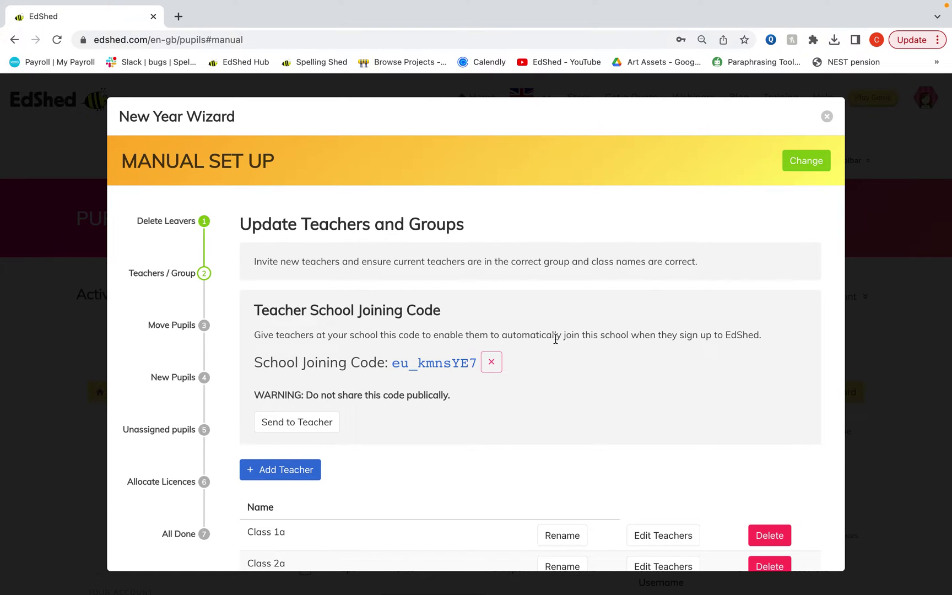
{"action": "scroll", "coordinate": [555, 339], "scroll_direction": "down", "scroll_amount": 3}
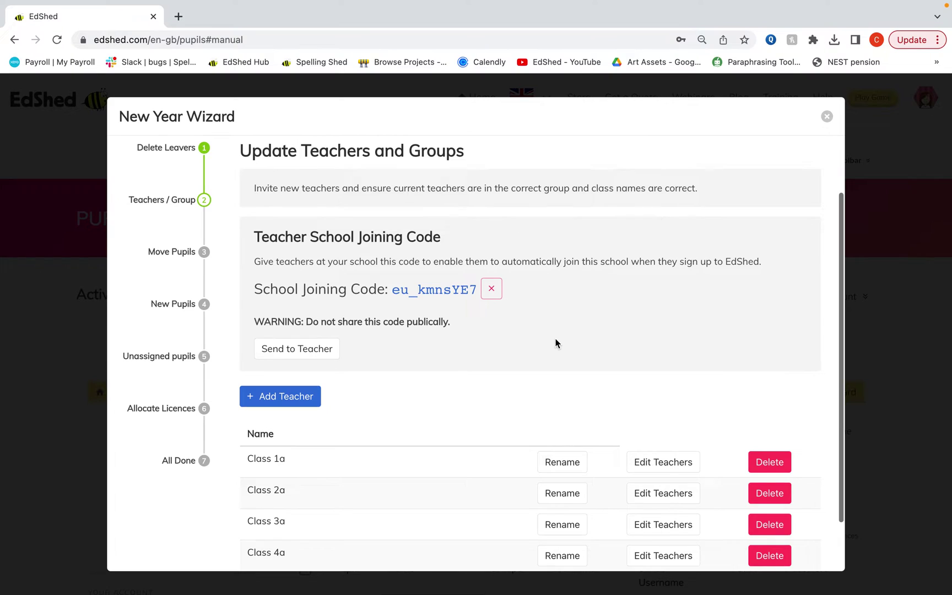
{"action": "scroll", "coordinate": [555, 343], "scroll_direction": "down", "scroll_amount": 3}
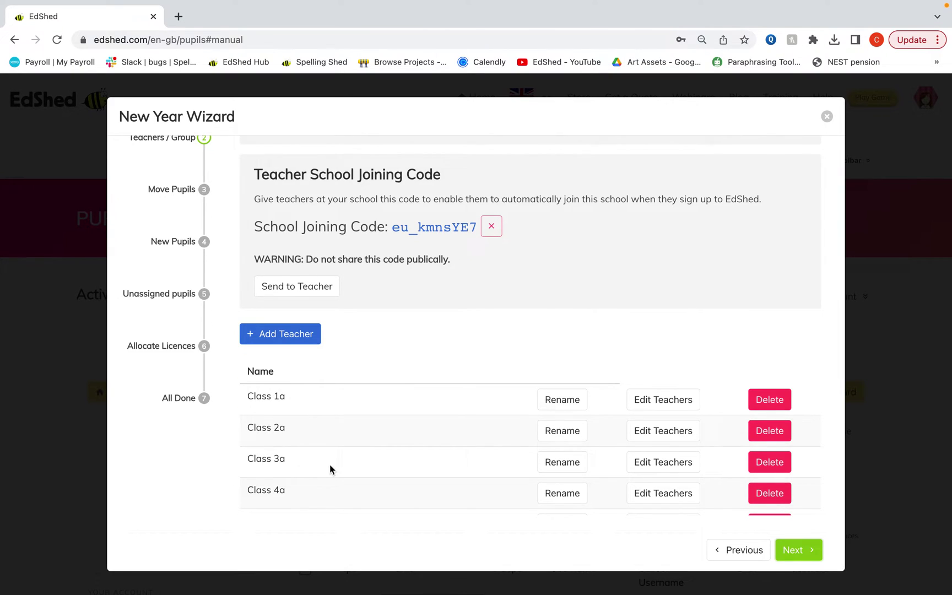
{"action": "scroll", "coordinate": [330, 469], "scroll_direction": "down", "scroll_amount": 4}
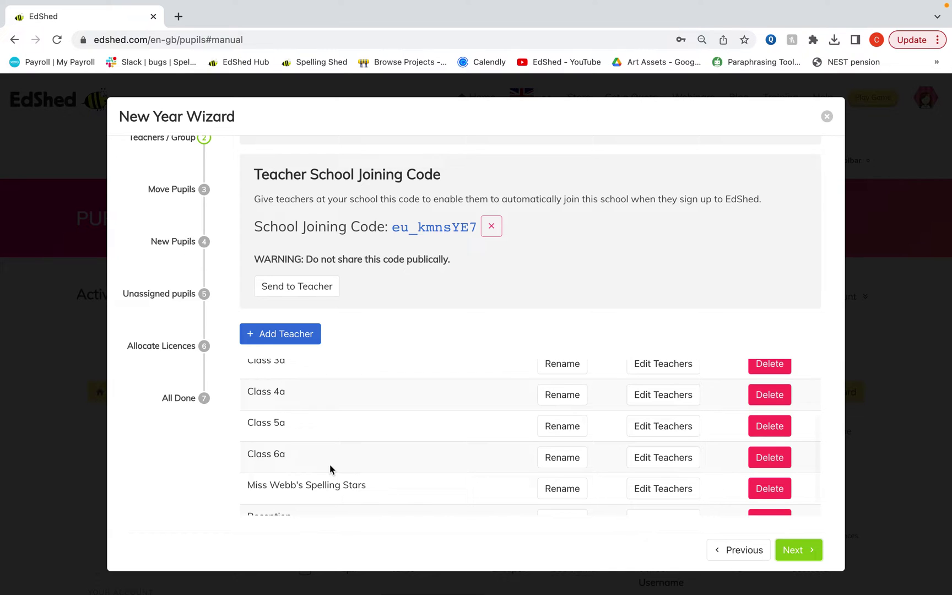
{"action": "scroll", "coordinate": [330, 469], "scroll_direction": "down", "scroll_amount": 1}
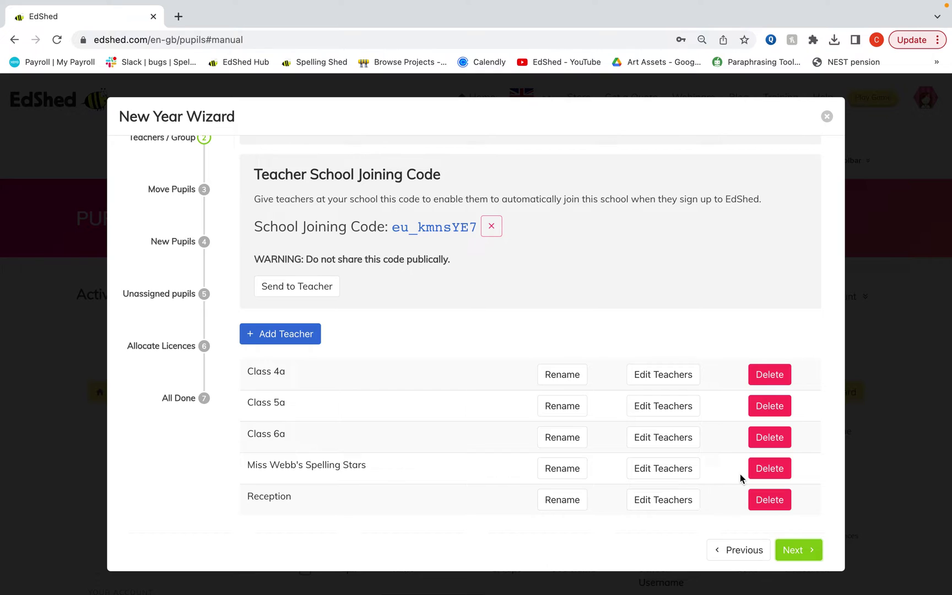
{"action": "left_click", "coordinate": [770, 469]}
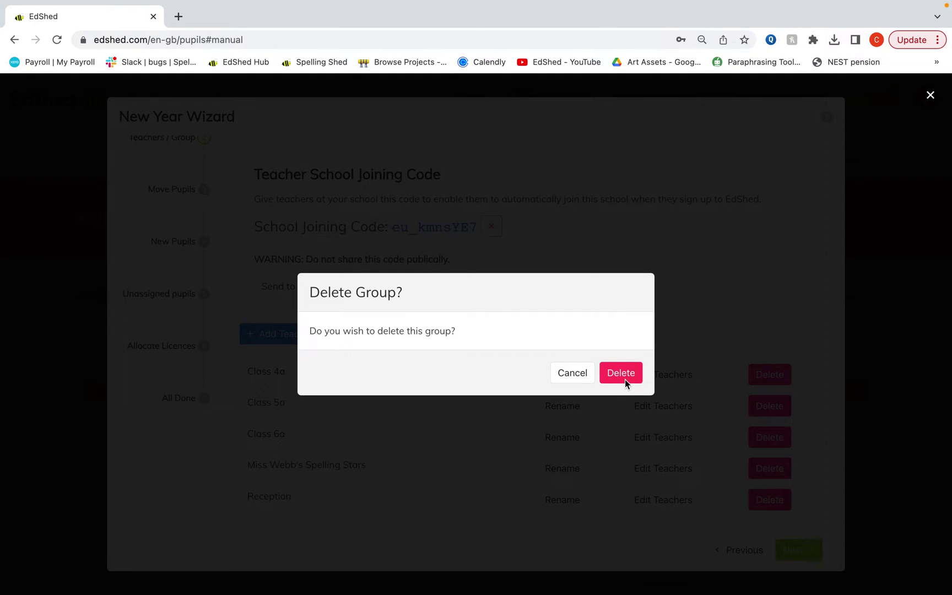
{"action": "left_click", "coordinate": [624, 379]}
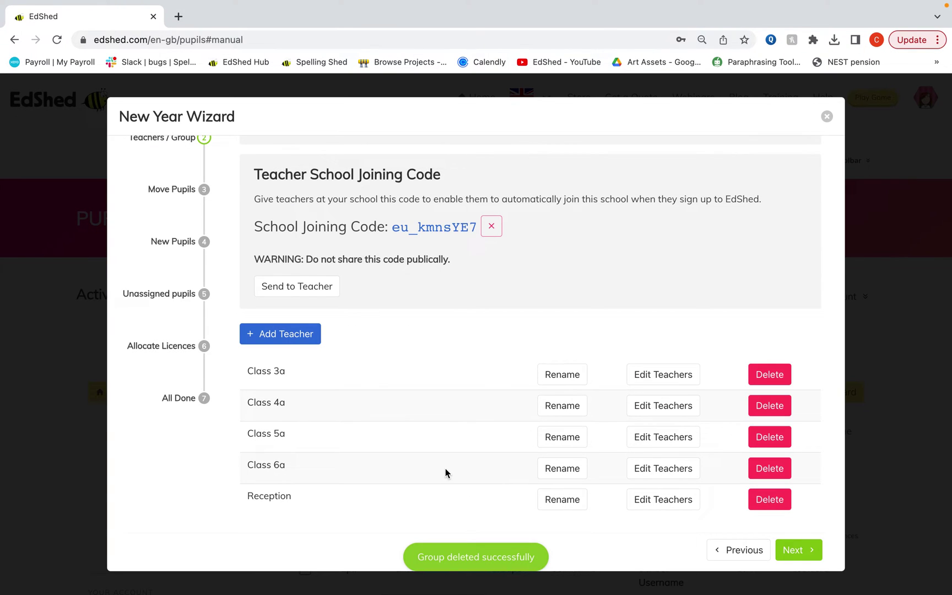
- Confirm the Class 1a rename, keeping the name Class 1a unchanged
{"action": "scroll", "coordinate": [344, 480], "scroll_direction": "down", "scroll_amount": 1}
{"action": "scroll", "coordinate": [344, 482], "scroll_direction": "up", "scroll_amount": 3}
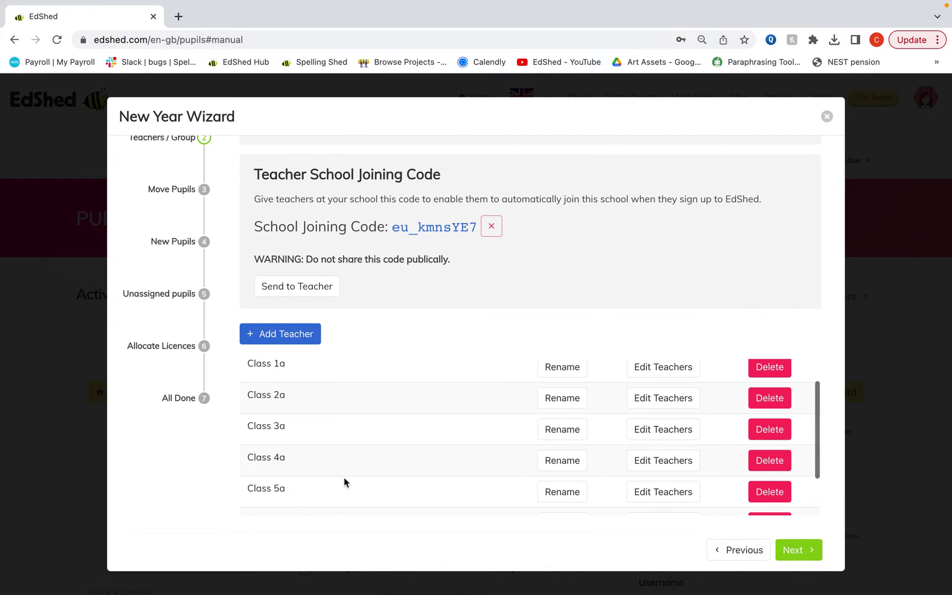
{"action": "scroll", "coordinate": [344, 483], "scroll_direction": "down", "scroll_amount": 2}
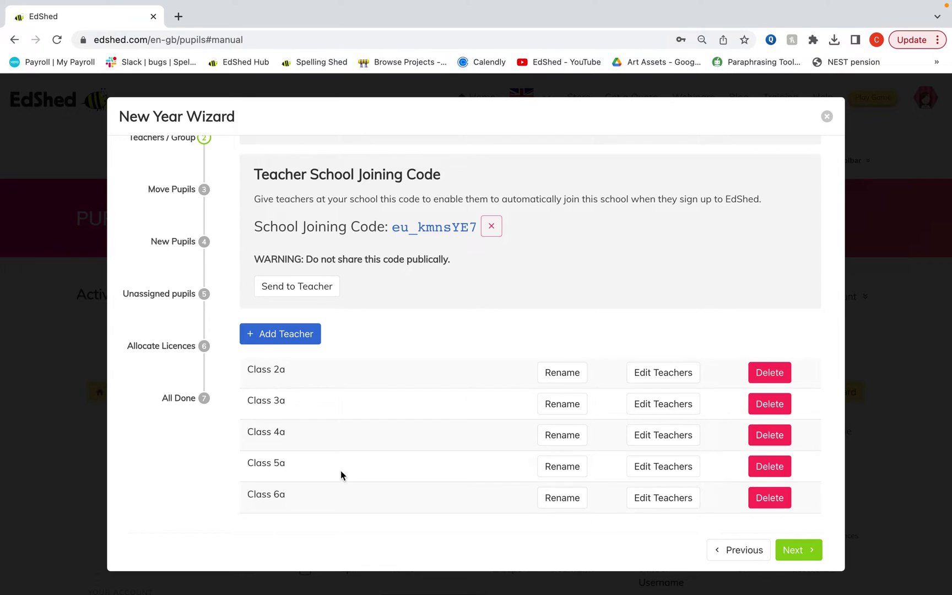
{"action": "scroll", "coordinate": [341, 473], "scroll_direction": "up", "scroll_amount": 2}
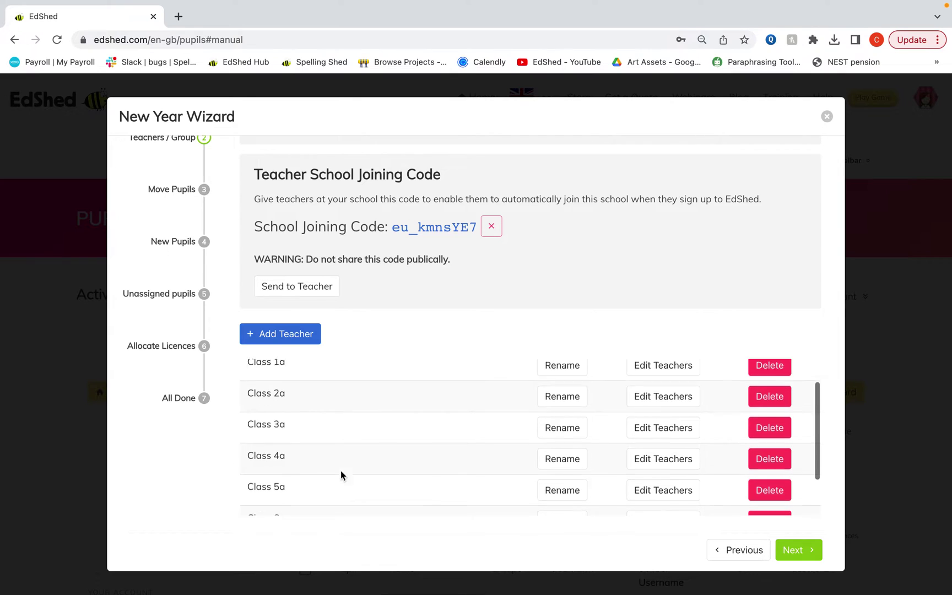
{"action": "left_click", "coordinate": [554, 404]}
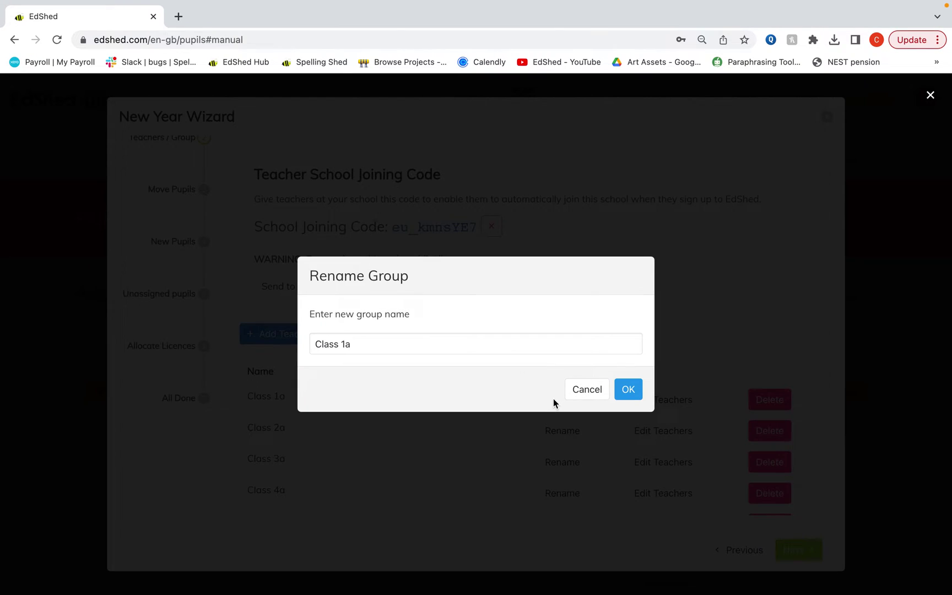
{"action": "left_click", "coordinate": [629, 389]}
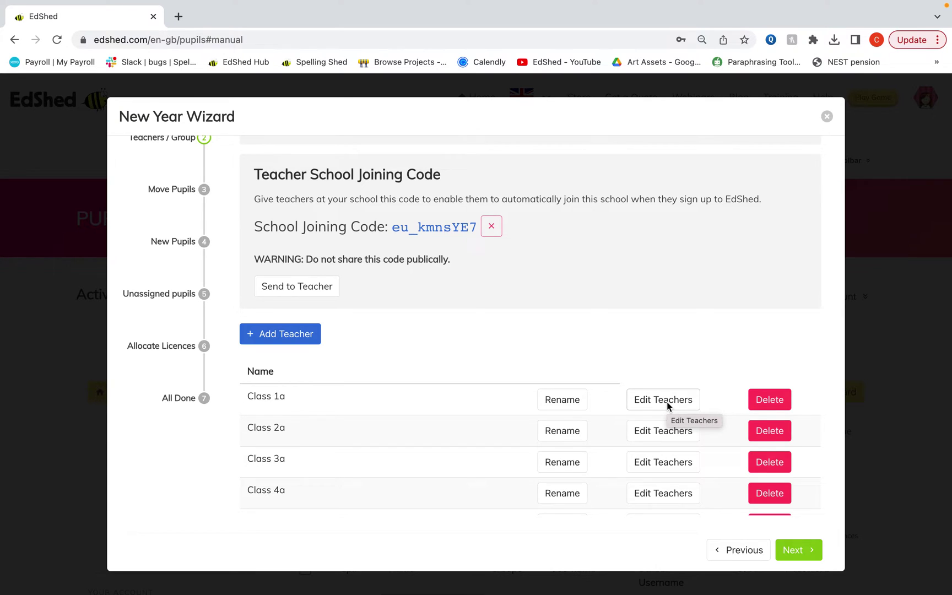
- Remove the test account and one other teacher from Class 1a's teachers
{"action": "left_click", "coordinate": [666, 401]}
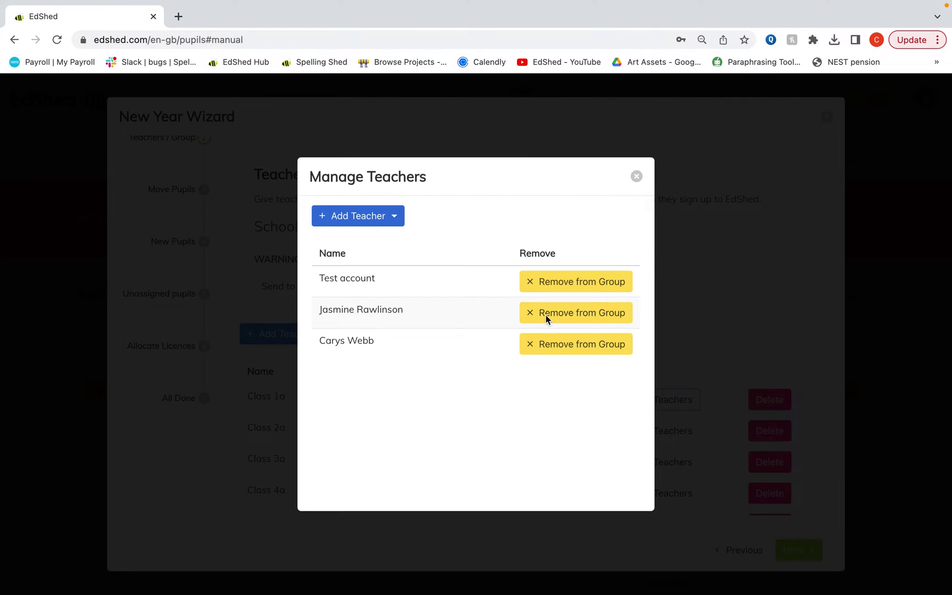
{"action": "left_click", "coordinate": [528, 283]}
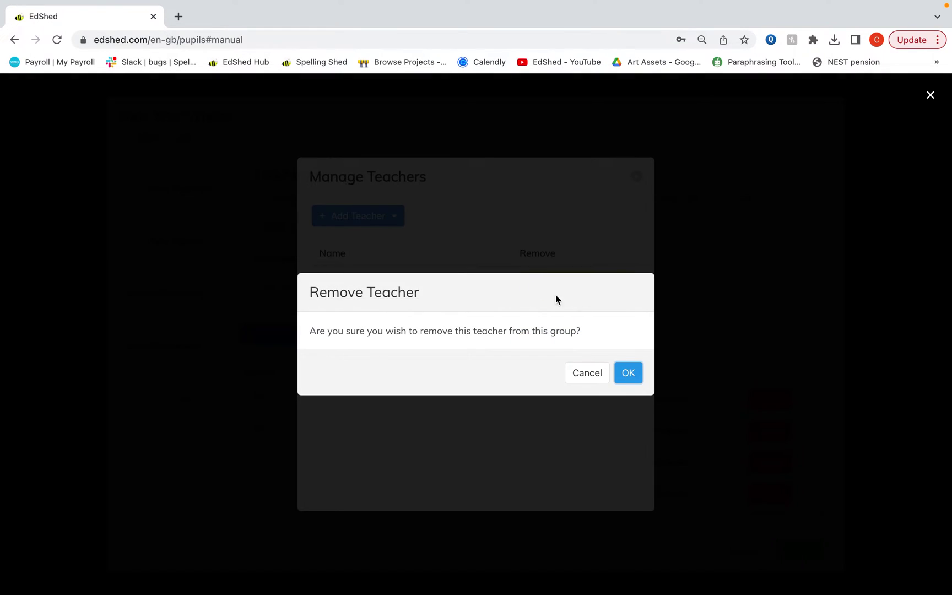
{"action": "left_click", "coordinate": [628, 373]}
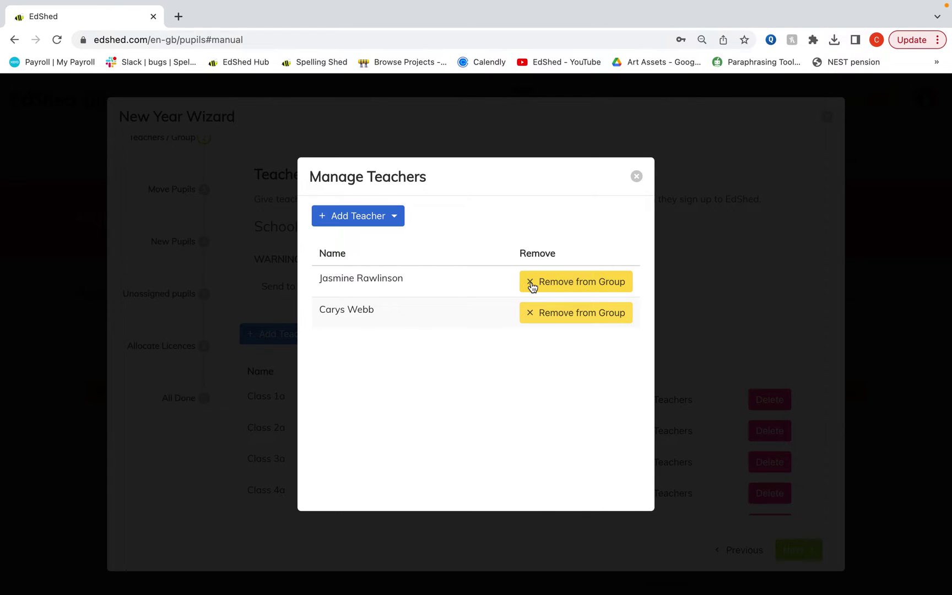
{"action": "left_click", "coordinate": [530, 284]}
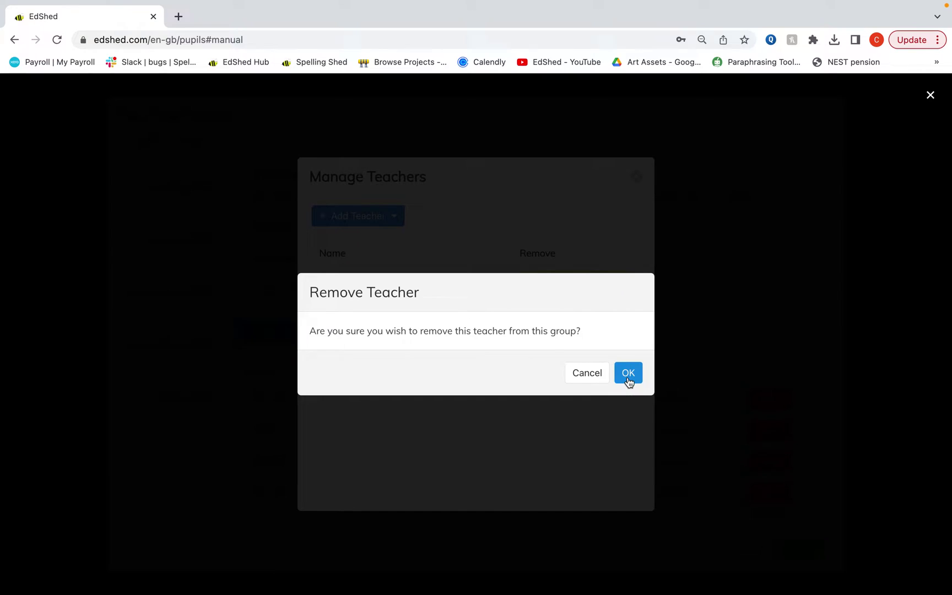
{"action": "left_click", "coordinate": [629, 375]}
{"action": "left_click", "coordinate": [398, 217]}
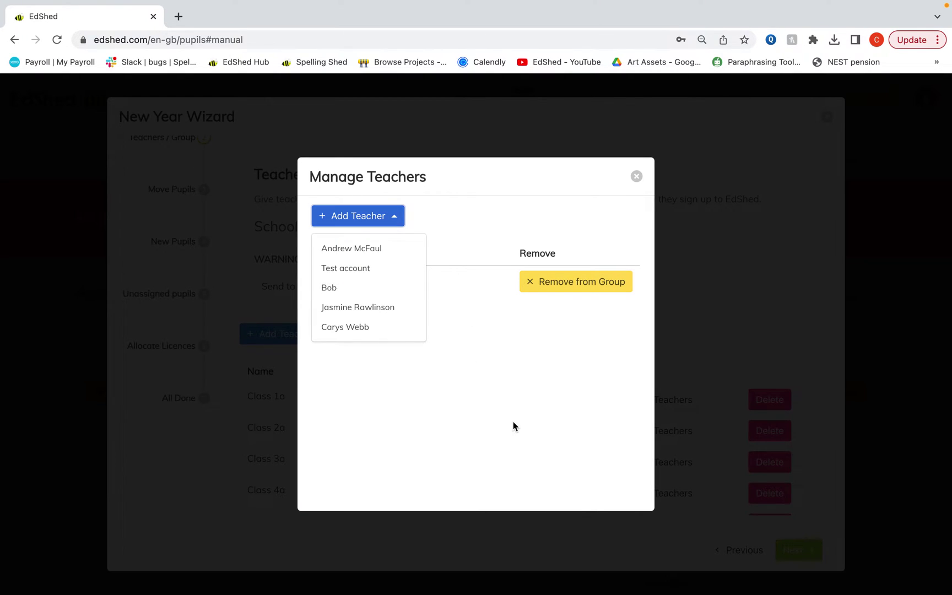
{"action": "left_click", "coordinate": [637, 178]}
{"action": "left_click", "coordinate": [637, 178]}
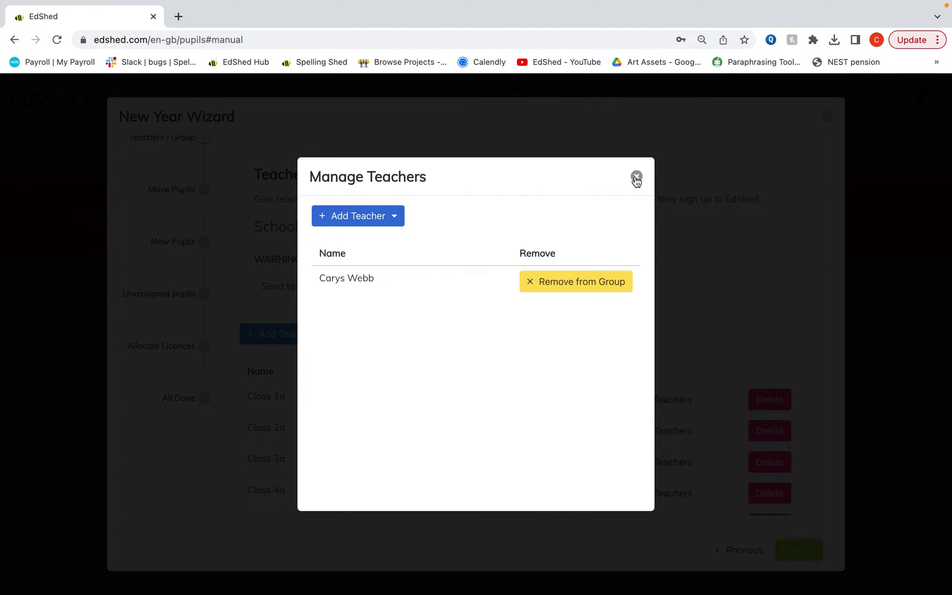
{"action": "left_click", "coordinate": [636, 177]}
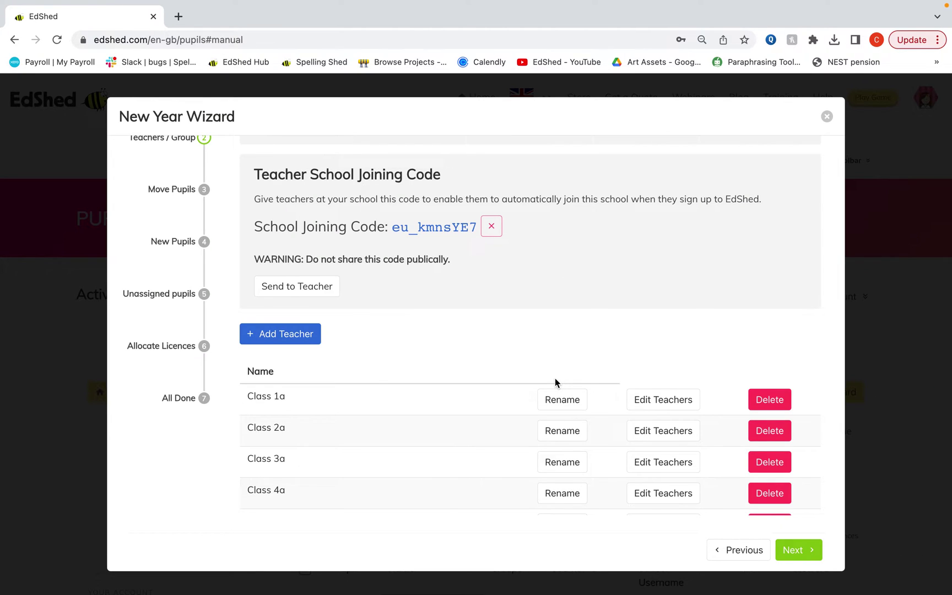
{"action": "left_click", "coordinate": [307, 335]}
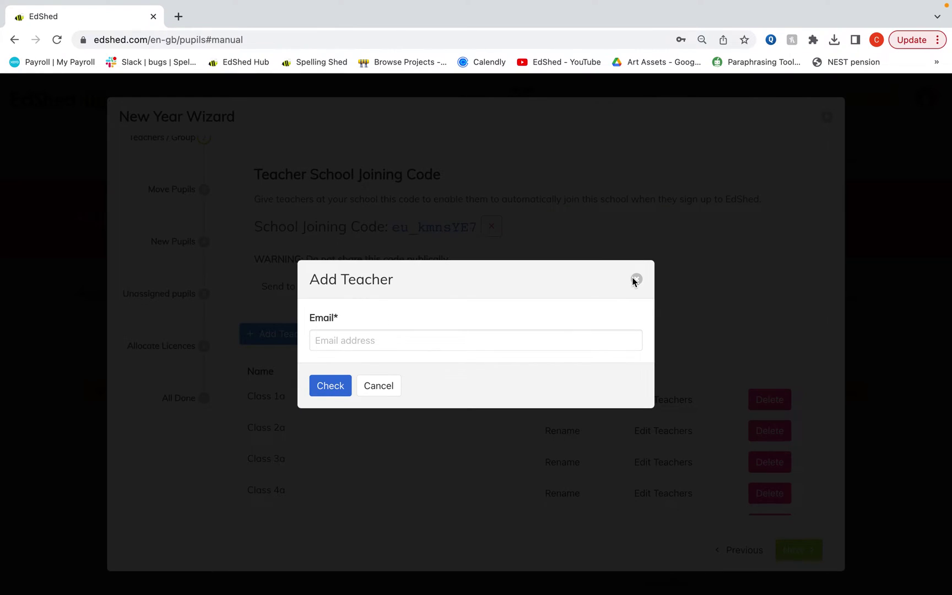
{"action": "left_click", "coordinate": [636, 279]}
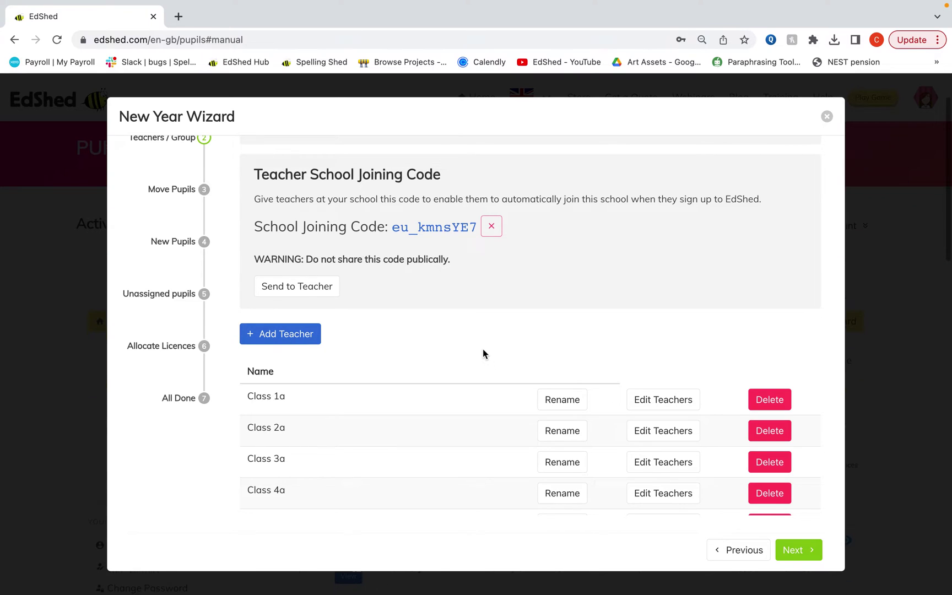
{"action": "scroll", "coordinate": [289, 463], "scroll_direction": "down", "scroll_amount": 3}
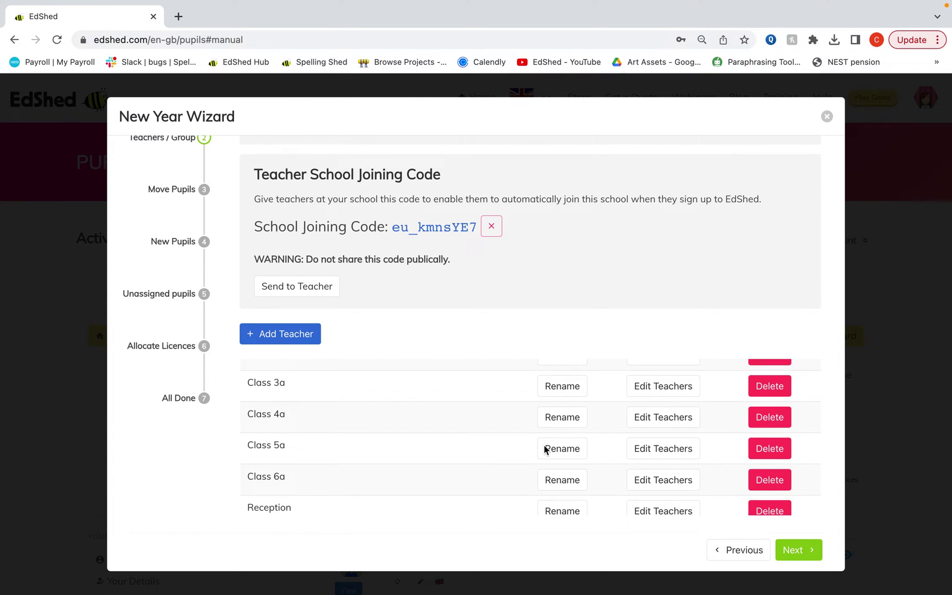
{"action": "scroll", "coordinate": [546, 450], "scroll_direction": "down", "scroll_amount": 1}
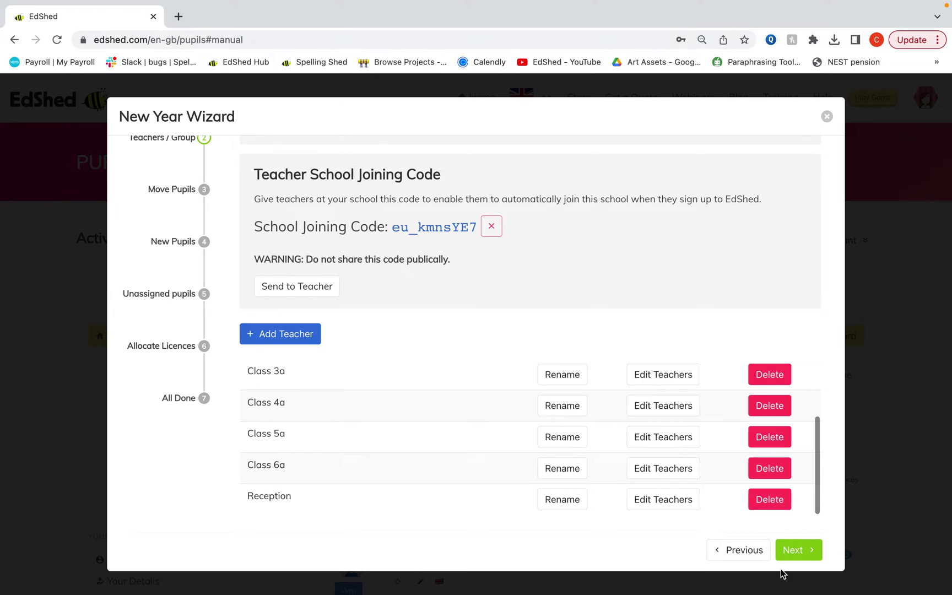
- Select all seven Class 5a pupils and move them into Class 6a
{"action": "left_click", "coordinate": [804, 556]}
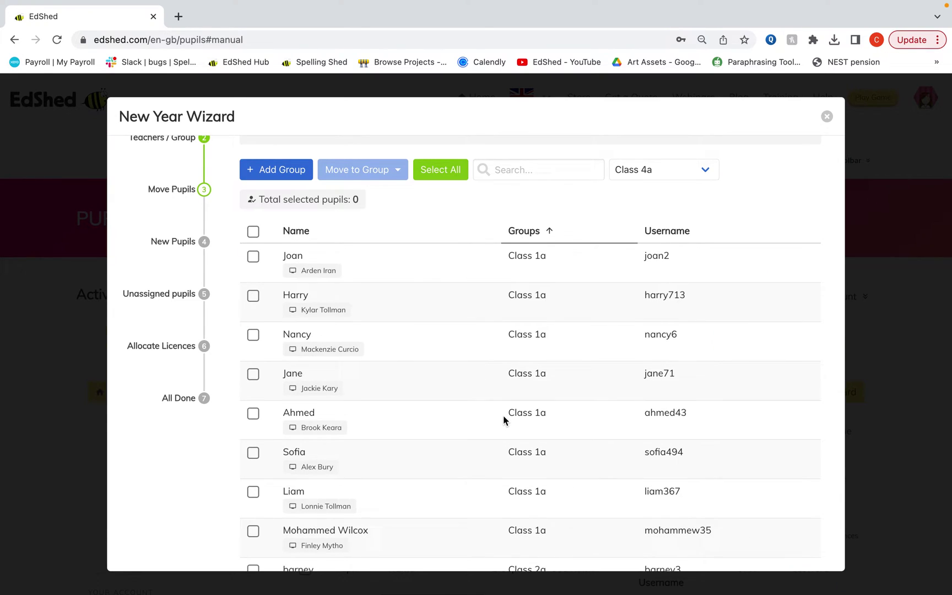
{"action": "scroll", "coordinate": [503, 416], "scroll_direction": "up", "scroll_amount": 3}
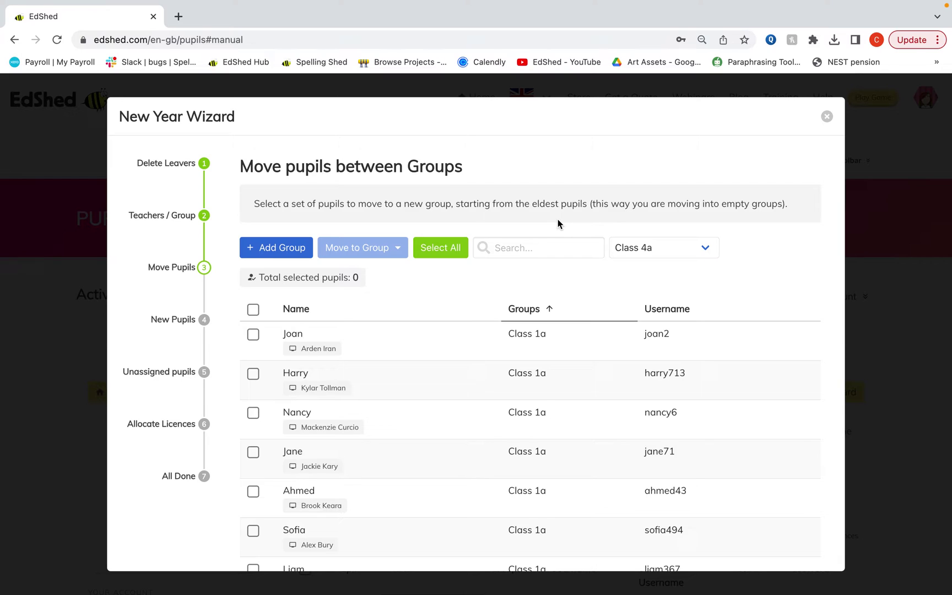
{"action": "left_click", "coordinate": [653, 249]}
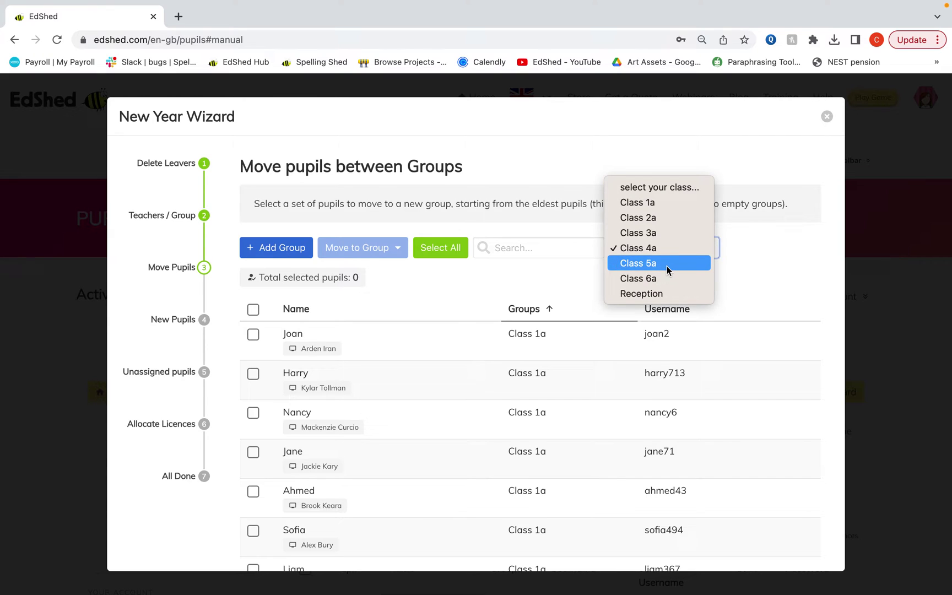
{"action": "left_click", "coordinate": [667, 265]}
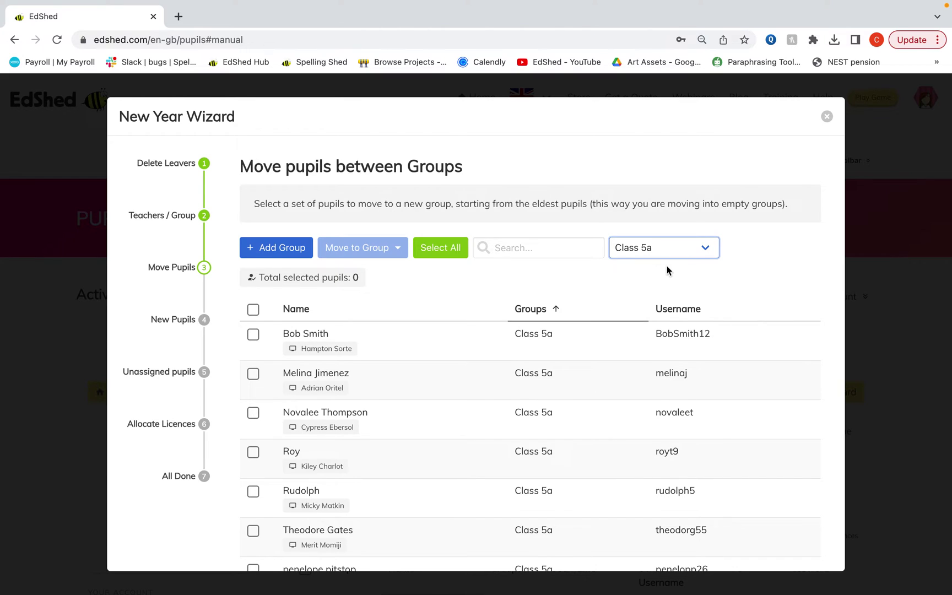
{"action": "left_click", "coordinate": [253, 310]}
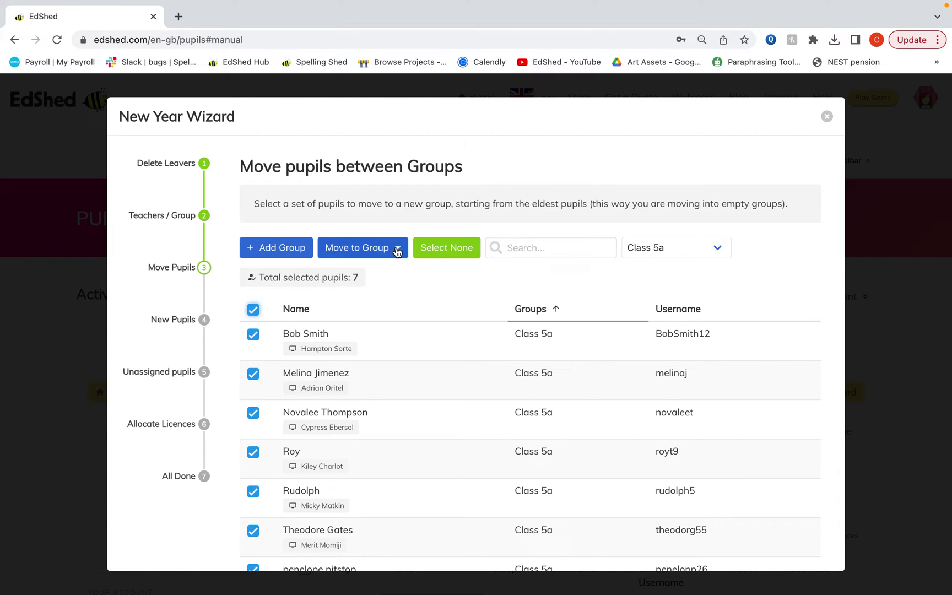
{"action": "left_click", "coordinate": [398, 252]}
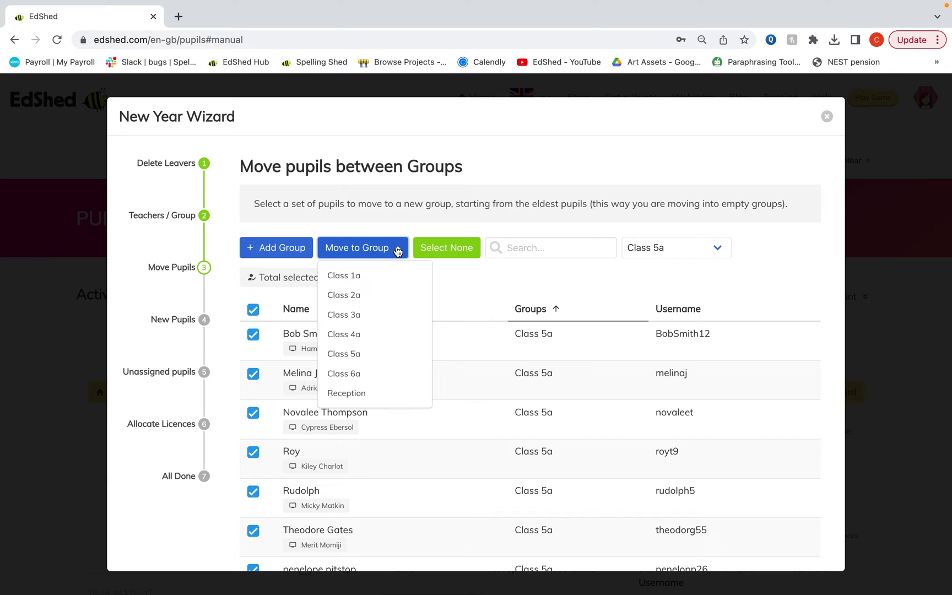
{"action": "left_click", "coordinate": [356, 374]}
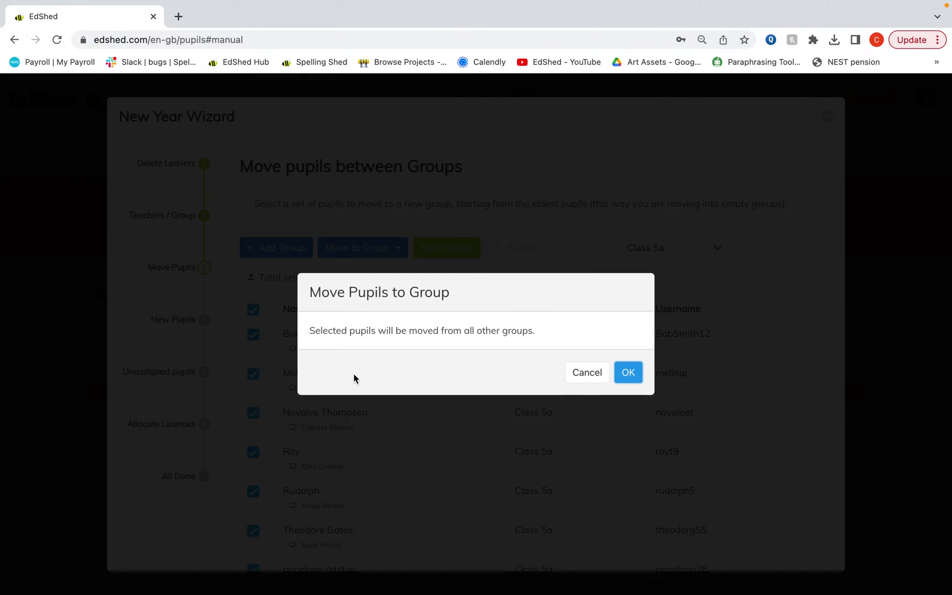
{"action": "left_click", "coordinate": [627, 376]}
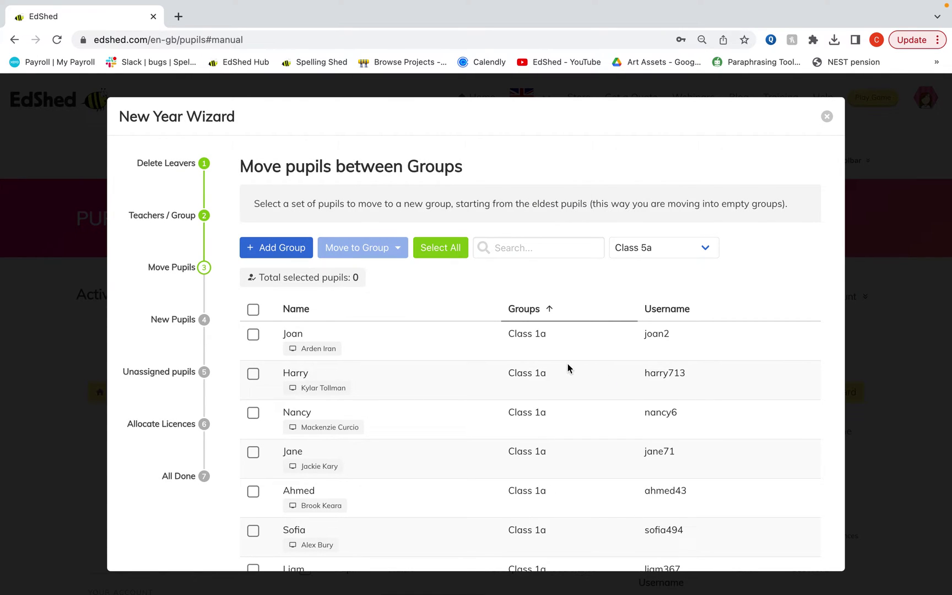
{"action": "scroll", "coordinate": [568, 365], "scroll_direction": "down", "scroll_amount": 1}
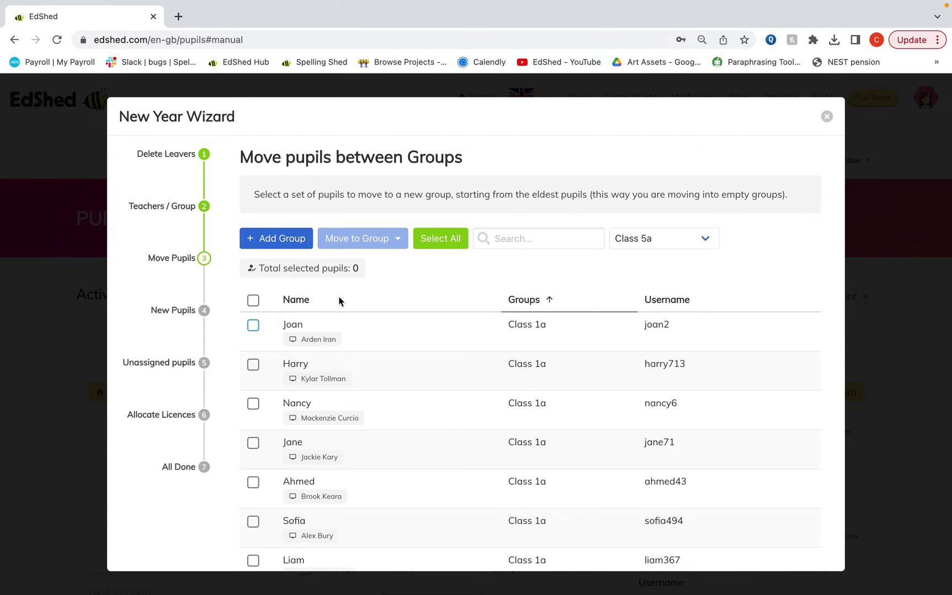
{"action": "left_click", "coordinate": [670, 240]}
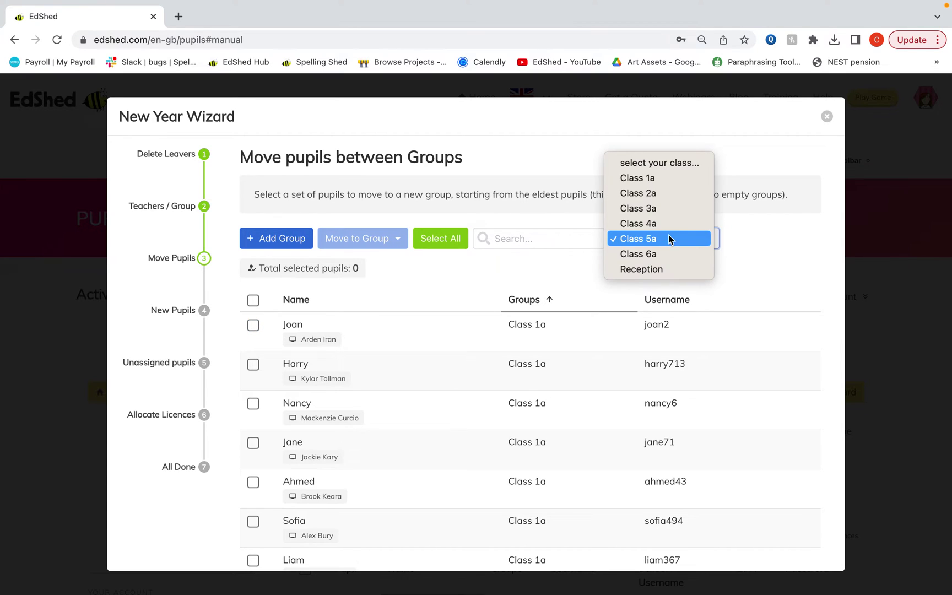
{"action": "key", "text": "Escape"}
{"action": "key", "text": "Up"}
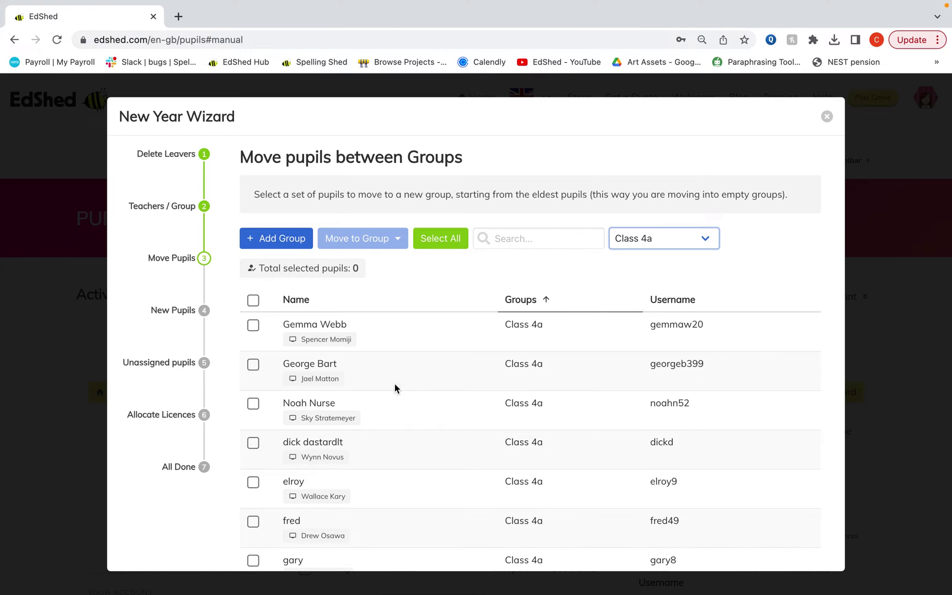
{"action": "left_click", "coordinate": [253, 326]}
{"action": "left_click", "coordinate": [254, 365]}
{"action": "left_click", "coordinate": [255, 369]}
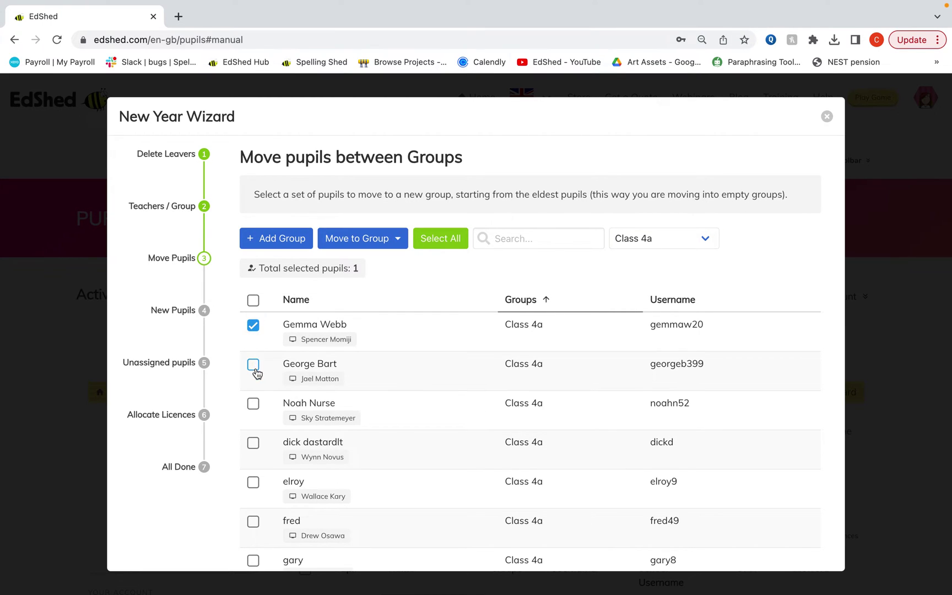
{"action": "left_click", "coordinate": [255, 368]}
- Cancel the move and untick both pupils, leaving everyone in Class 4a
{"action": "left_click", "coordinate": [401, 246]}
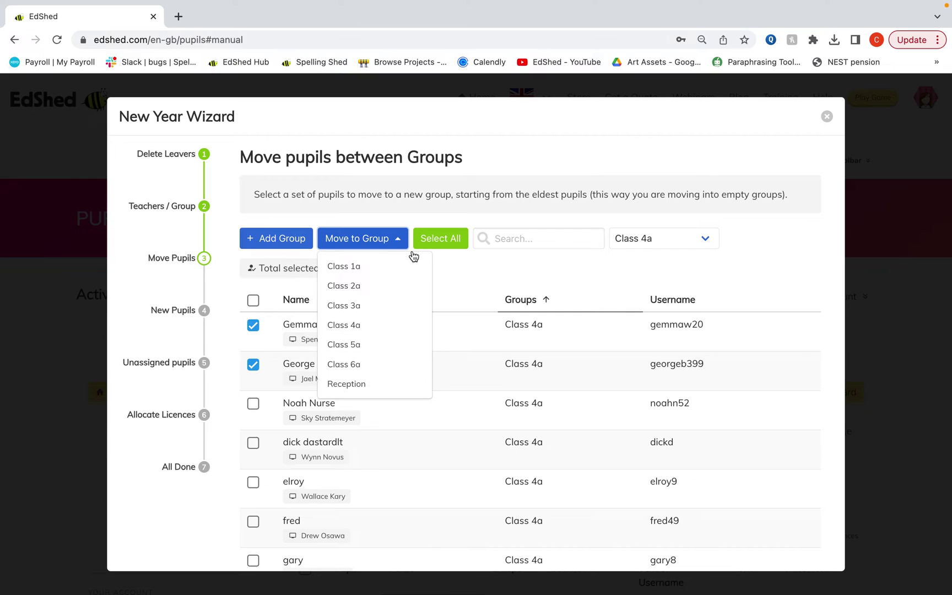
{"action": "left_click", "coordinate": [565, 264]}
{"action": "left_click", "coordinate": [253, 326]}
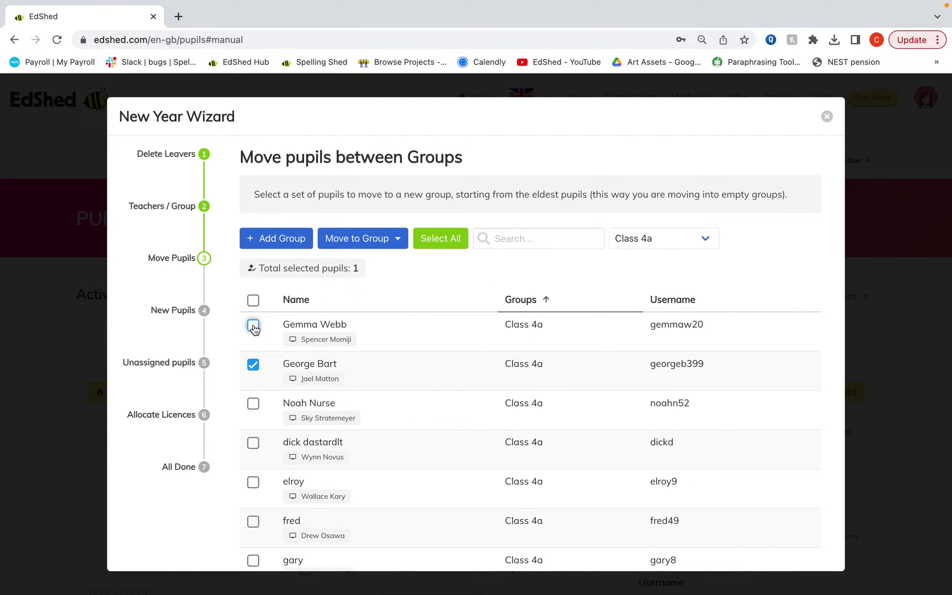
{"action": "left_click", "coordinate": [254, 367]}
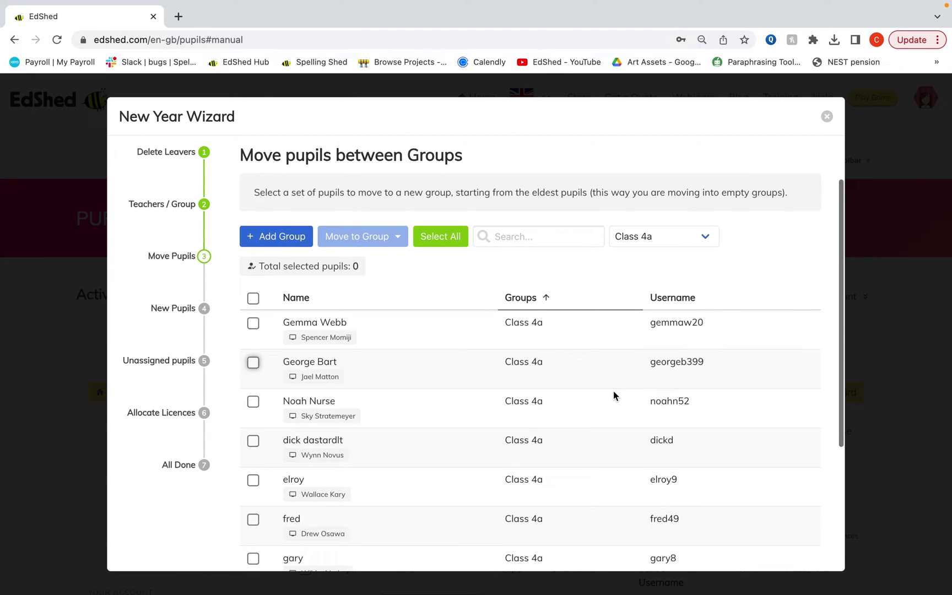
{"action": "scroll", "coordinate": [614, 394], "scroll_direction": "down", "scroll_amount": 3}
{"action": "scroll", "coordinate": [614, 392], "scroll_direction": "down", "scroll_amount": 2}
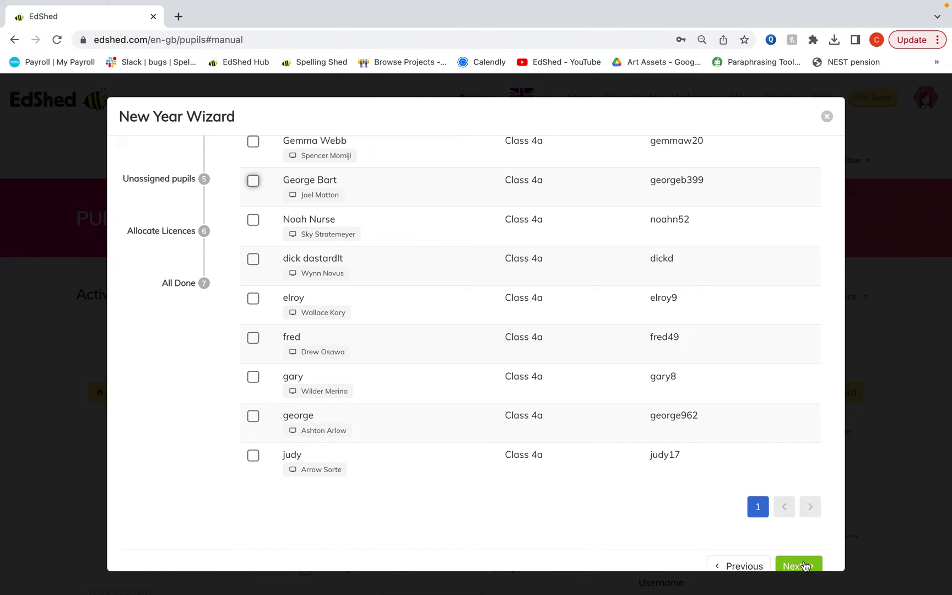
{"action": "scroll", "coordinate": [560, 343], "scroll_direction": "down", "scroll_amount": 1}
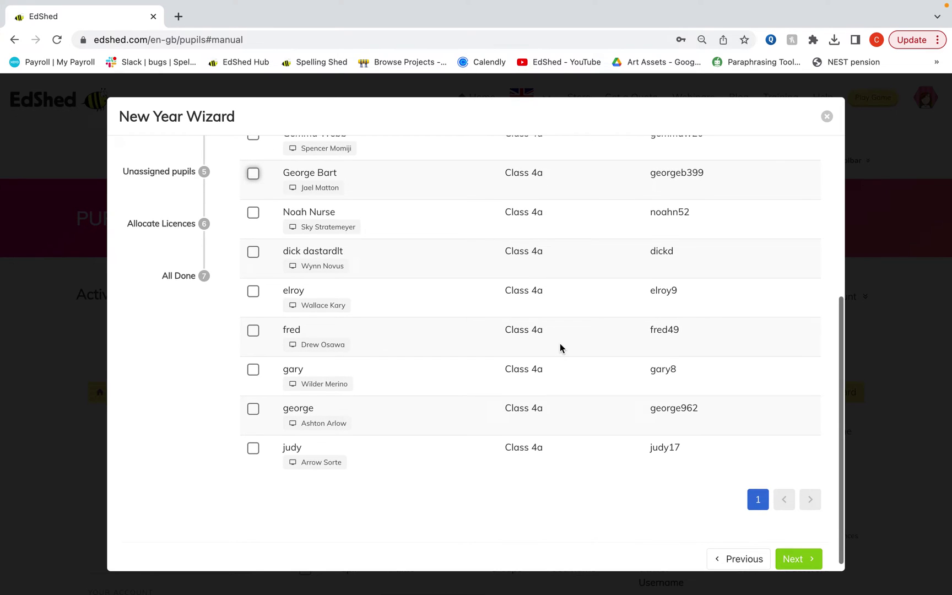
- Advance to the New Pupils step and scroll up to the Download sample CSV file link
{"action": "left_click", "coordinate": [791, 559]}
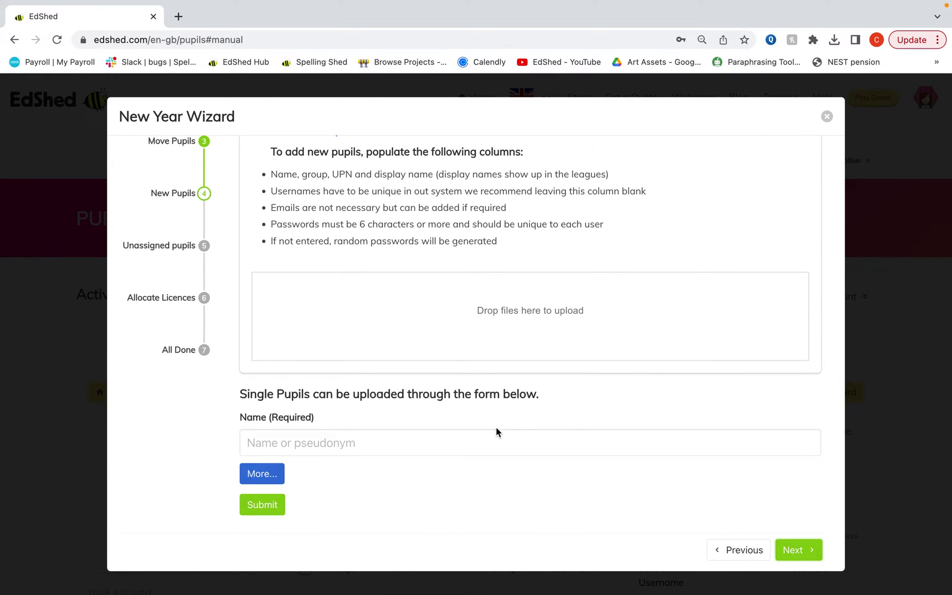
{"action": "scroll", "coordinate": [496, 427], "scroll_direction": "up", "scroll_amount": 3}
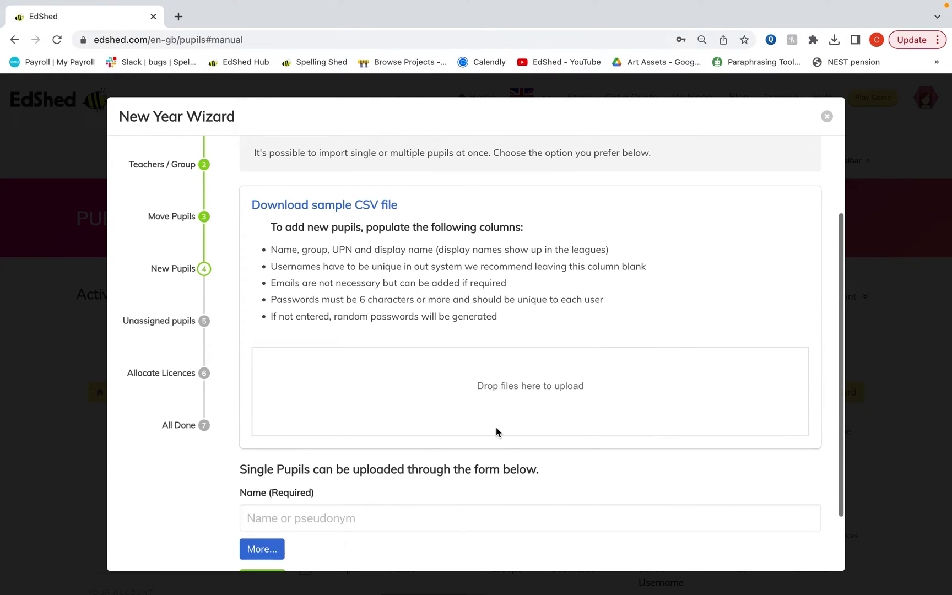
{"action": "scroll", "coordinate": [496, 427], "scroll_direction": "up", "scroll_amount": 1}
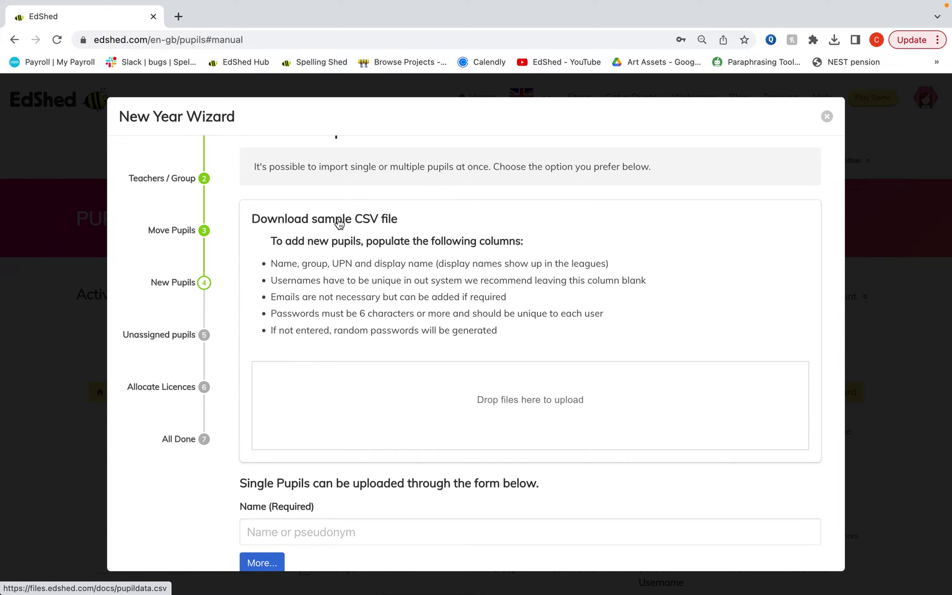
- Open New pupils 2023-24.csv in Excel and review its group, username and displayname columns
{"action": "mouse_move", "coordinate": [416, 592]}
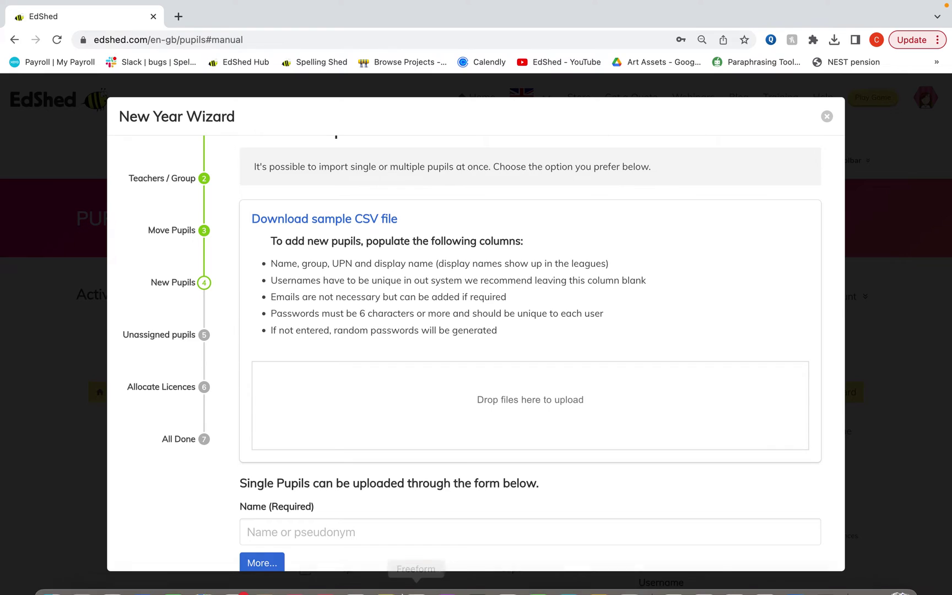
{"action": "left_click", "coordinate": [47, 585]}
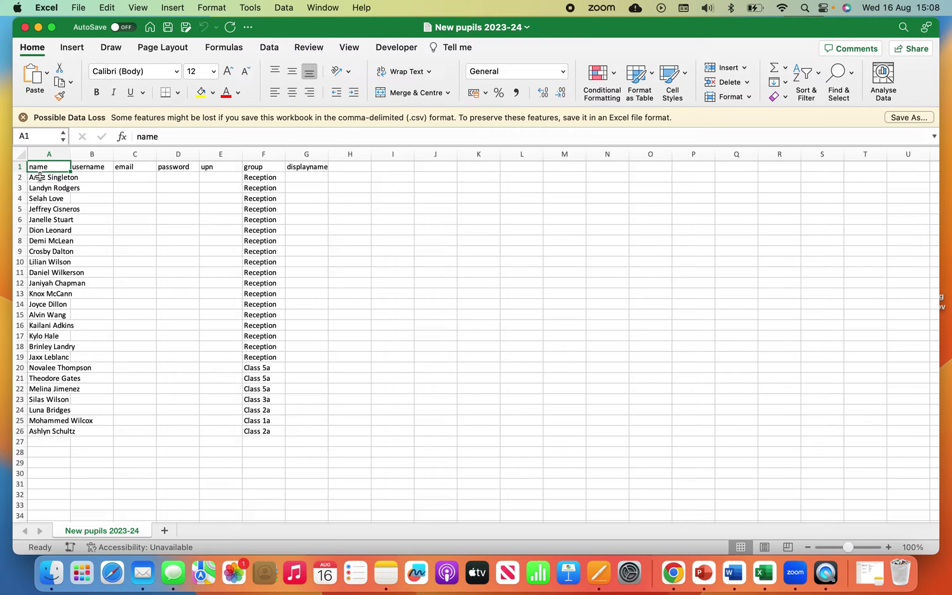
{"action": "left_click", "coordinate": [261, 360]}
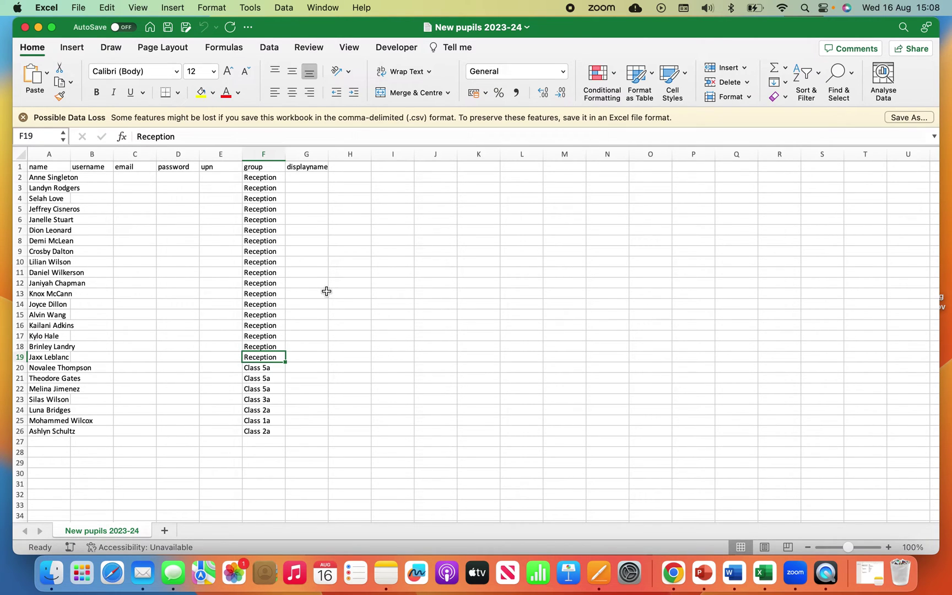
{"action": "left_click", "coordinate": [272, 367]}
{"action": "left_click", "coordinate": [271, 434]}
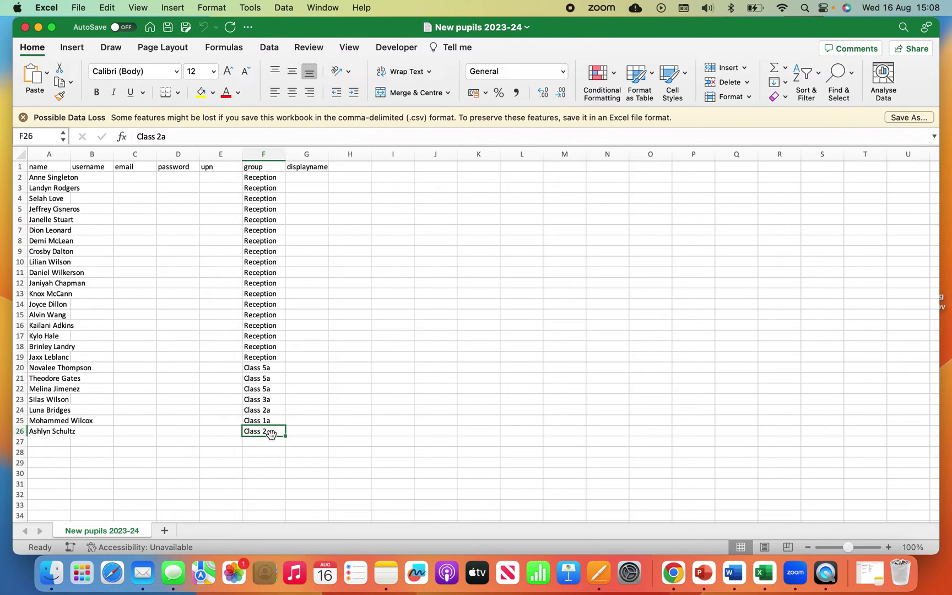
{"action": "left_click", "coordinate": [96, 205]}
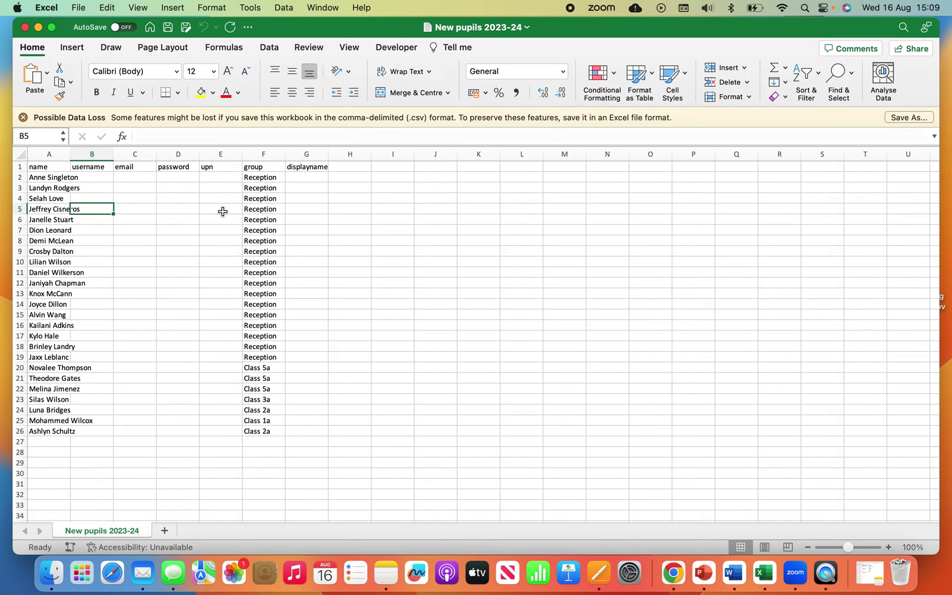
{"action": "left_click", "coordinate": [313, 203]}
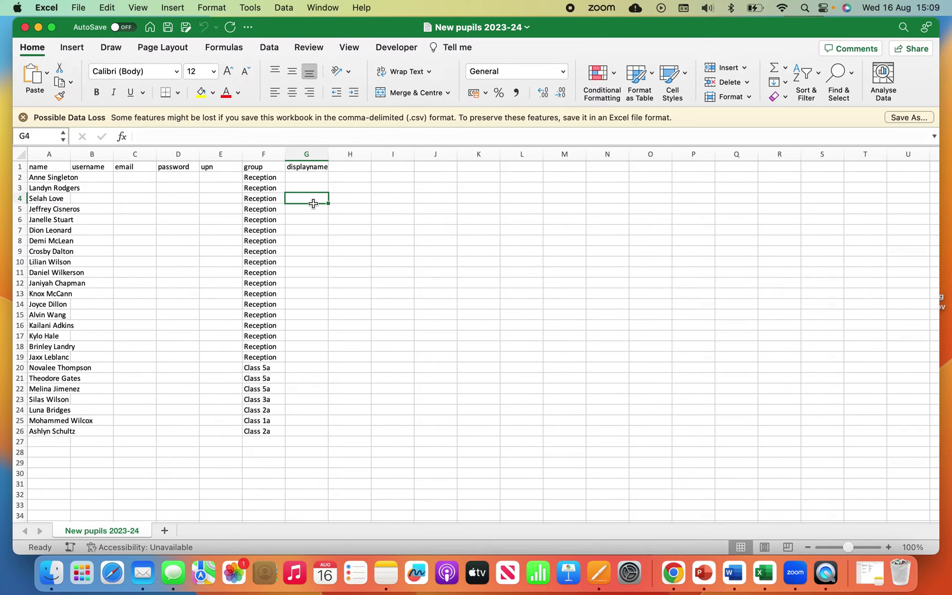
{"action": "double_click", "coordinate": [299, 177]}
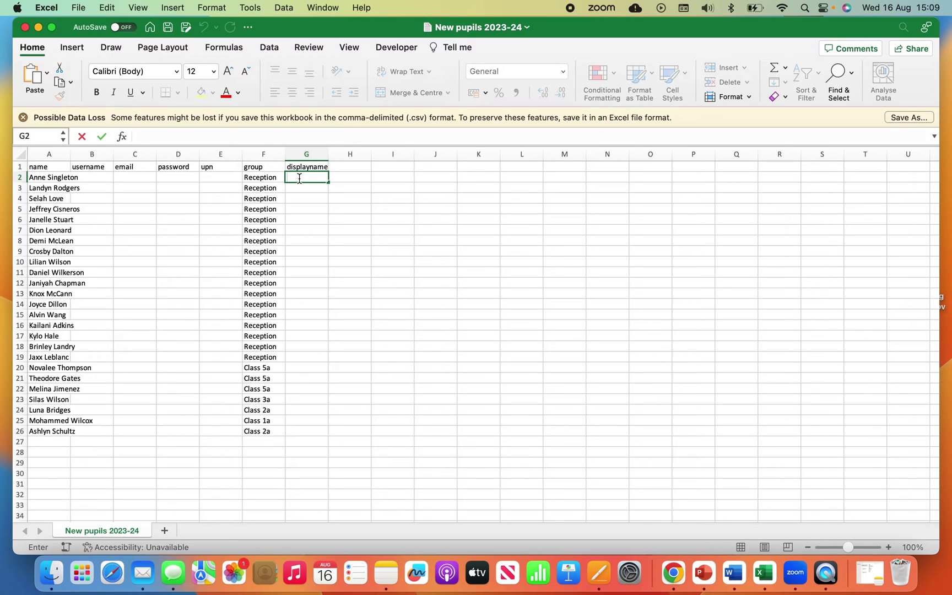
{"action": "left_click", "coordinate": [307, 430]}
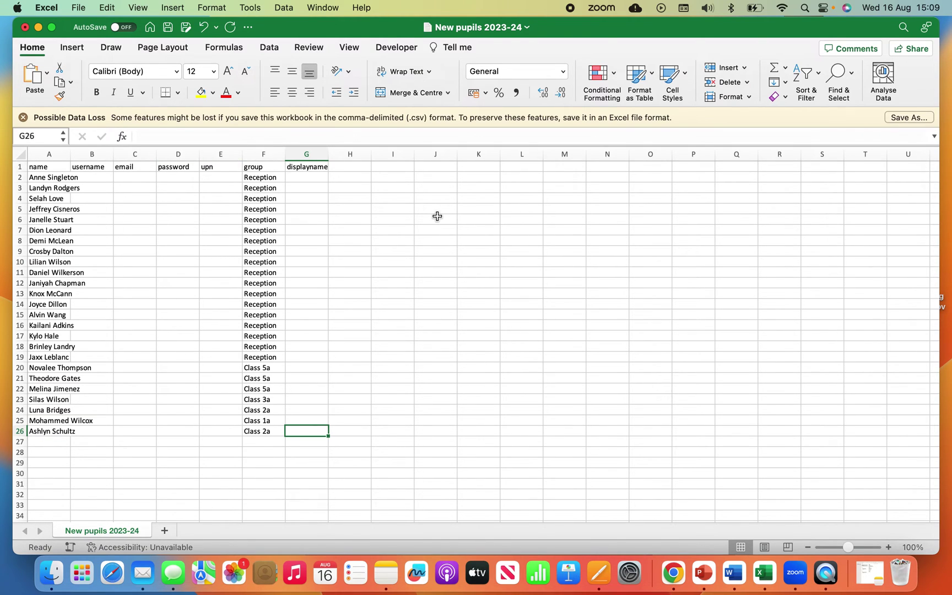
- Upload New pupils 2023-24.csv (0.8 KB) through the New Pupils upload box
{"action": "left_click", "coordinate": [672, 579]}
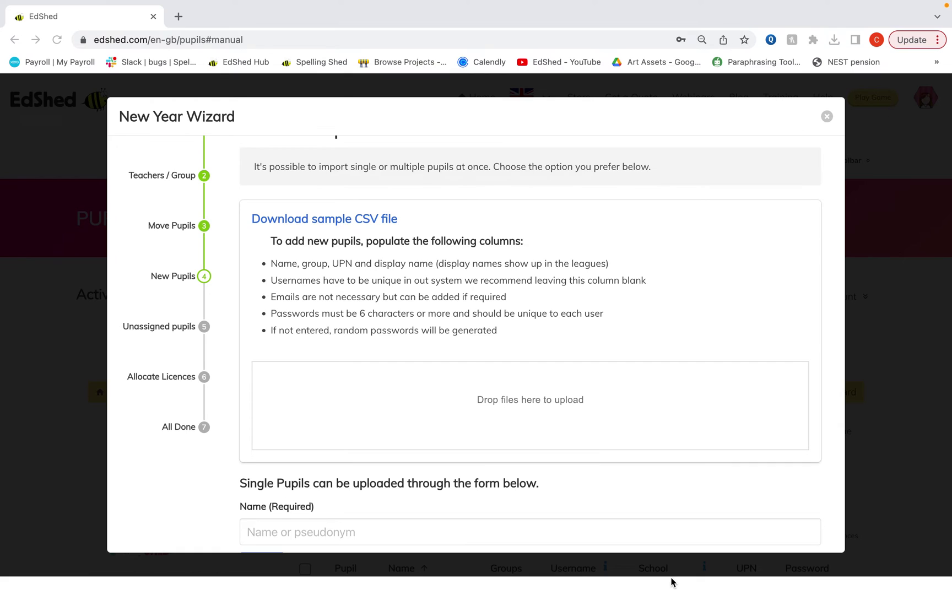
{"action": "left_click", "coordinate": [537, 416]}
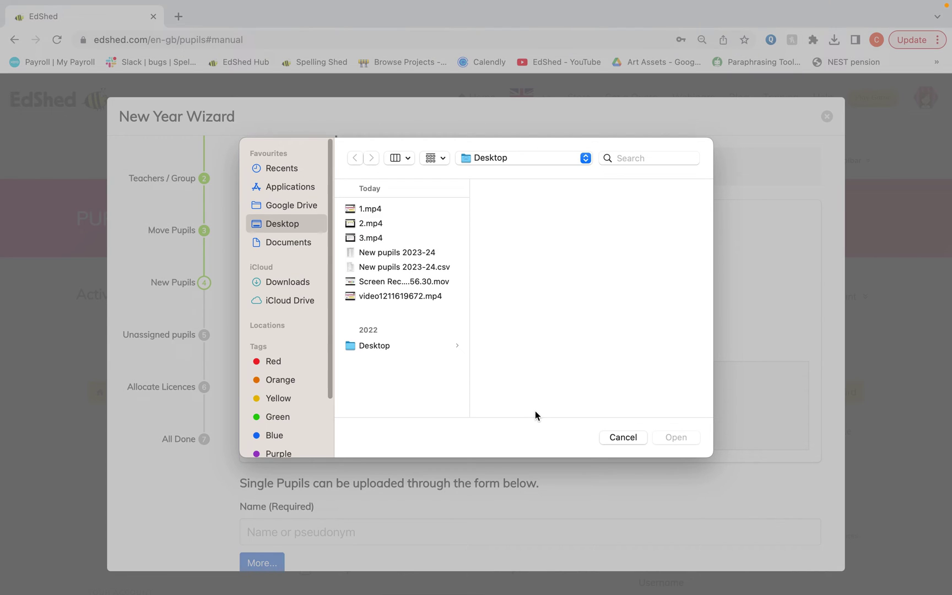
{"action": "left_click", "coordinate": [411, 268]}
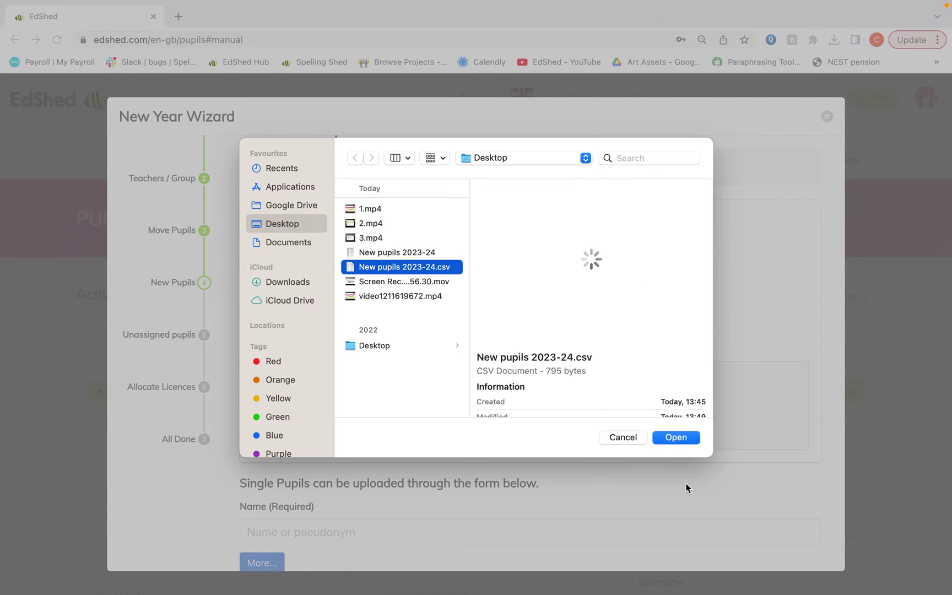
{"action": "left_click", "coordinate": [676, 437]}
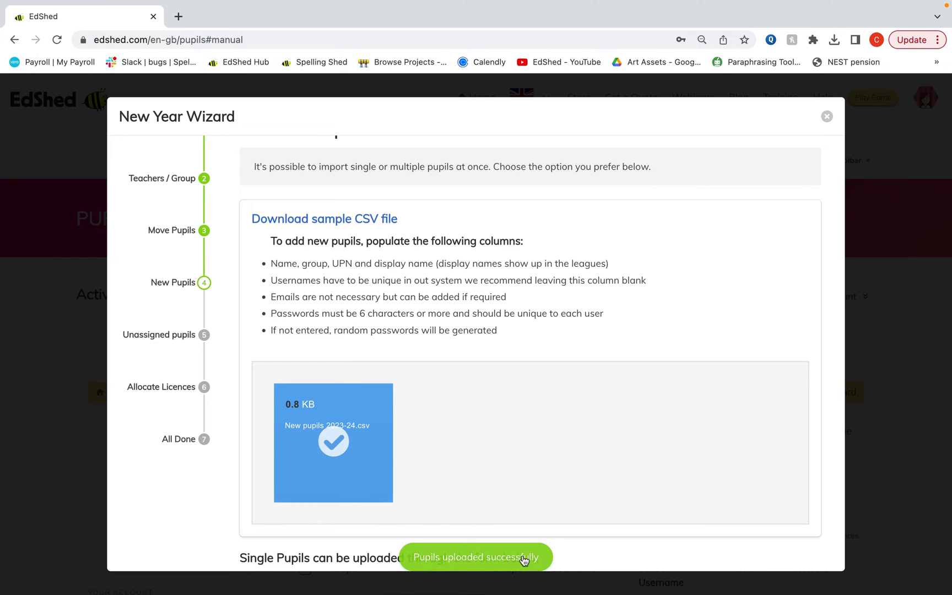
{"action": "scroll", "coordinate": [611, 528], "scroll_direction": "down", "scroll_amount": 3}
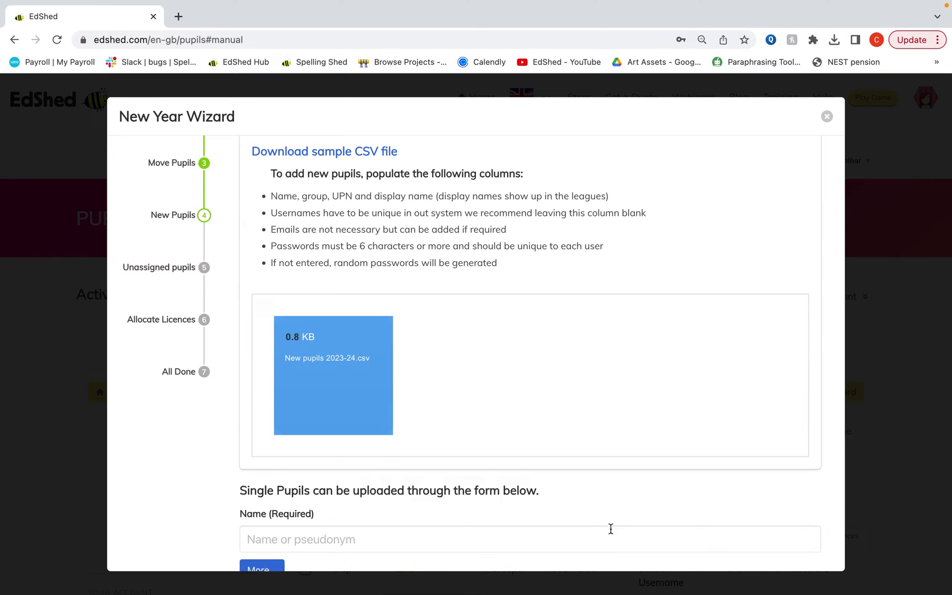
{"action": "scroll", "coordinate": [610, 528], "scroll_direction": "down", "scroll_amount": 3}
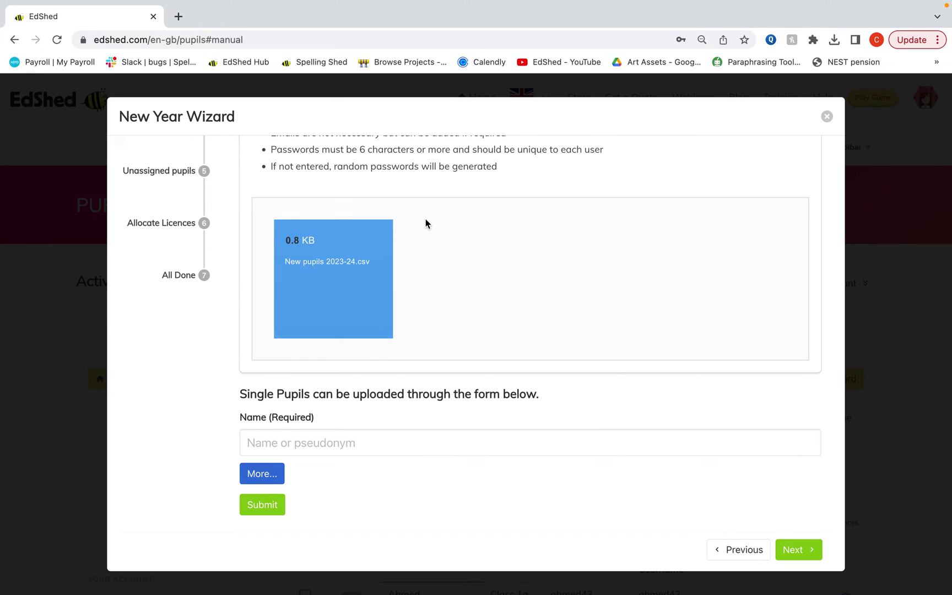
- Pass the empty Unassigned pupils step to reach Allocate Licences, showing 40 of 60 licences used
{"action": "left_click", "coordinate": [799, 560]}
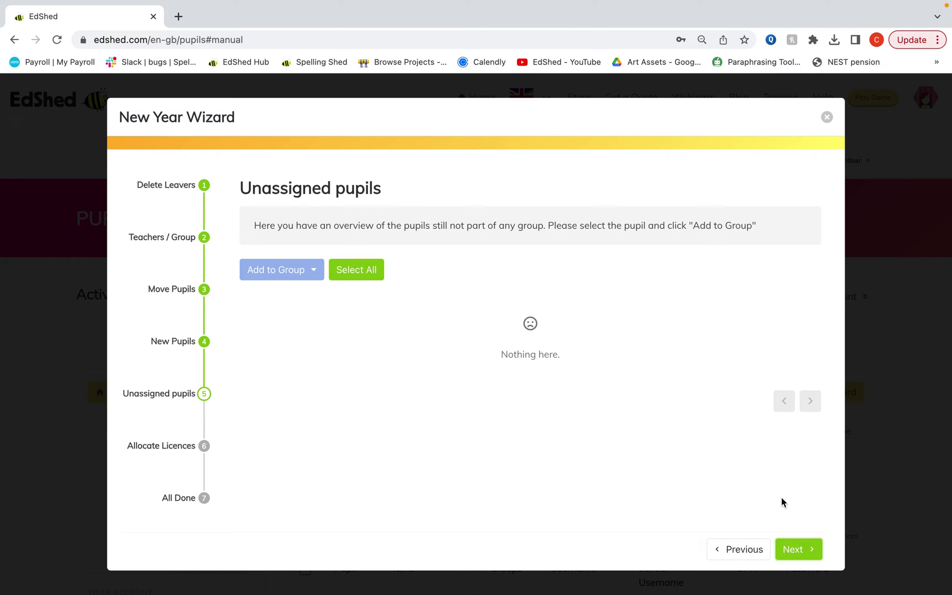
{"action": "left_click", "coordinate": [792, 551]}
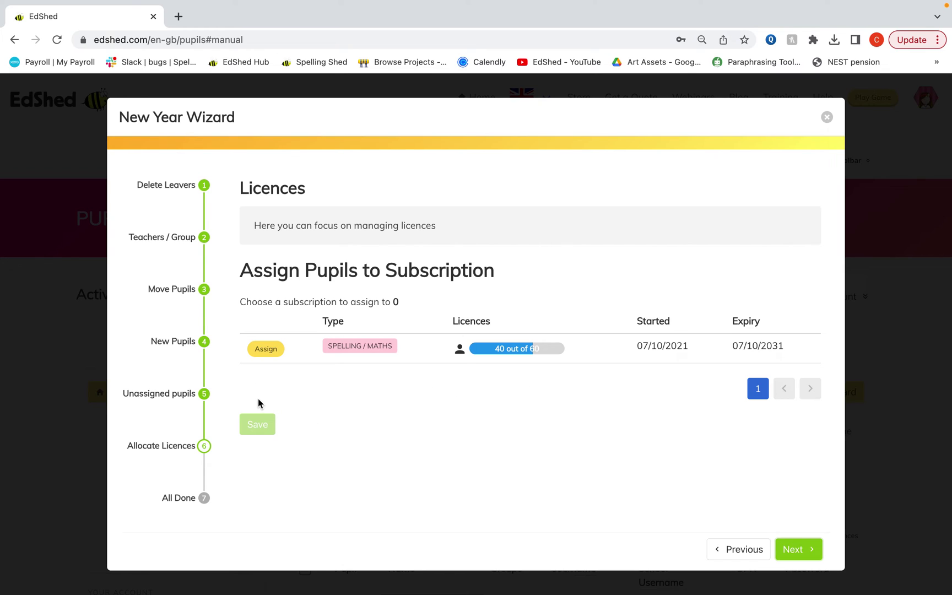
- Start assigning Spelling / Maths licences and filter the pupil list to unassigned pupils only
{"action": "left_click", "coordinate": [266, 351]}
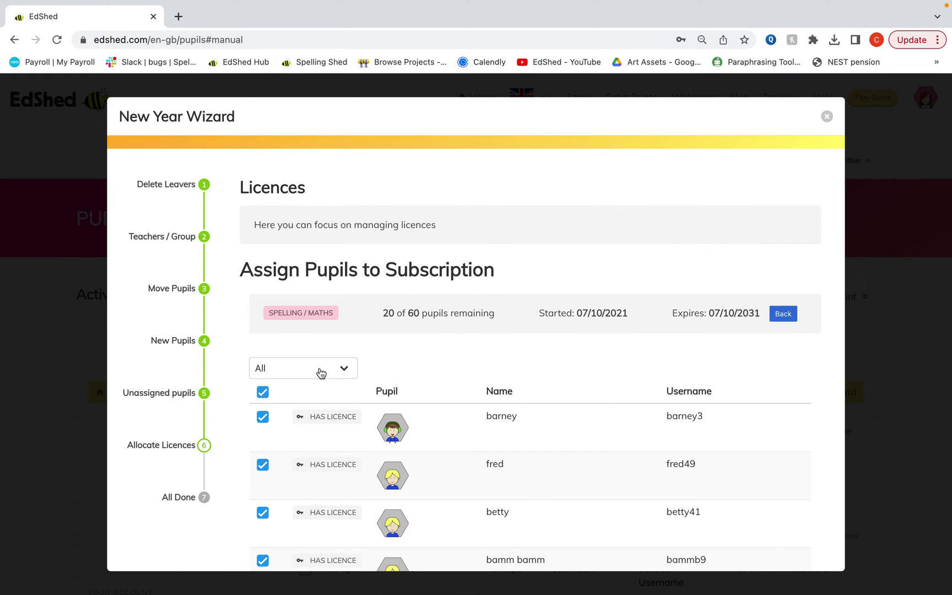
{"action": "left_click", "coordinate": [328, 373]}
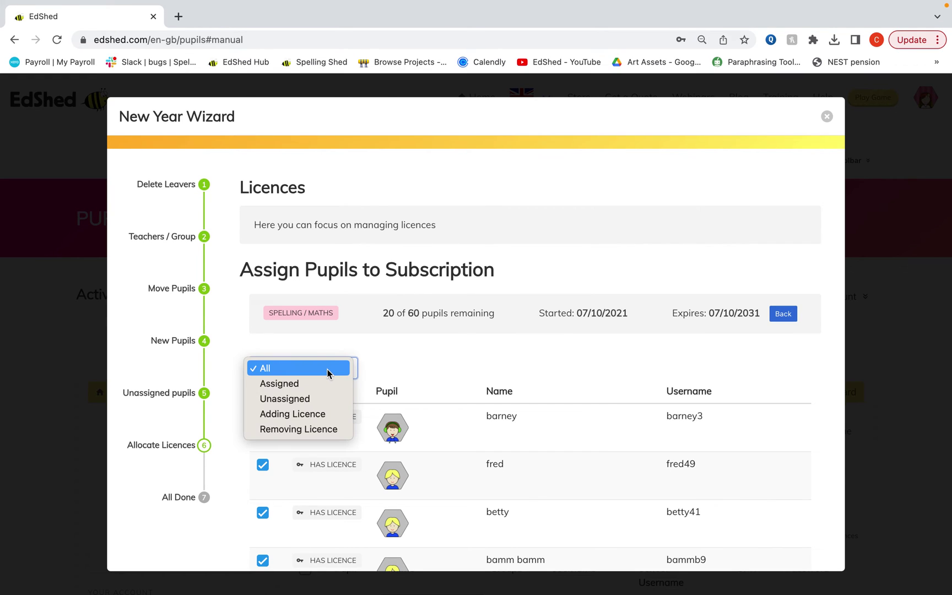
{"action": "left_click", "coordinate": [333, 404]}
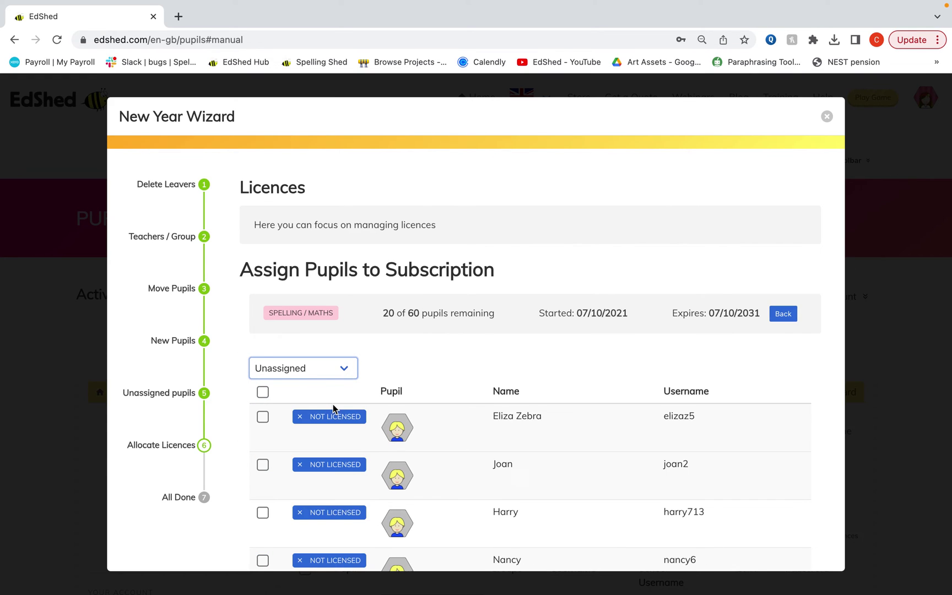
{"action": "scroll", "coordinate": [489, 386], "scroll_direction": "down", "scroll_amount": 5}
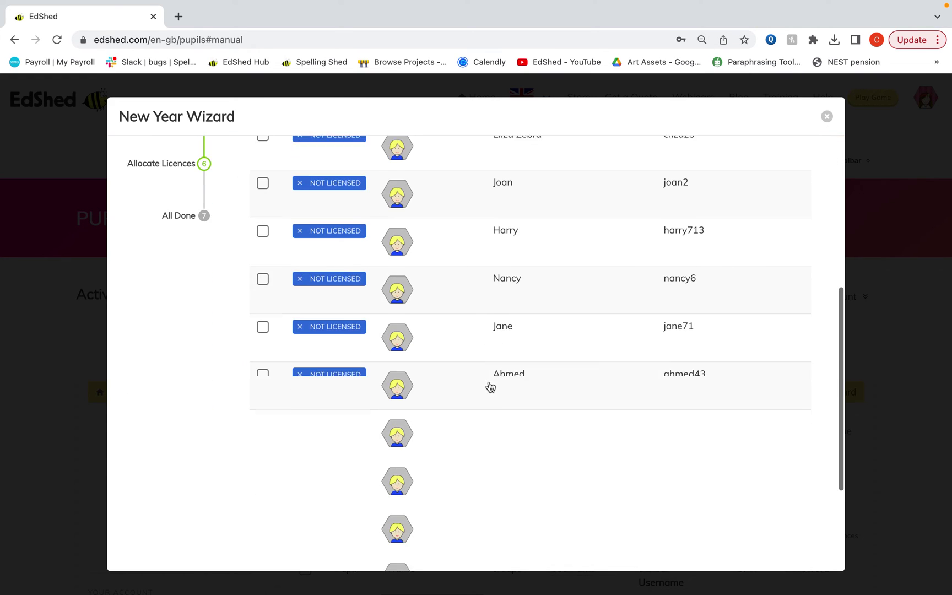
{"action": "scroll", "coordinate": [490, 386], "scroll_direction": "up", "scroll_amount": 5}
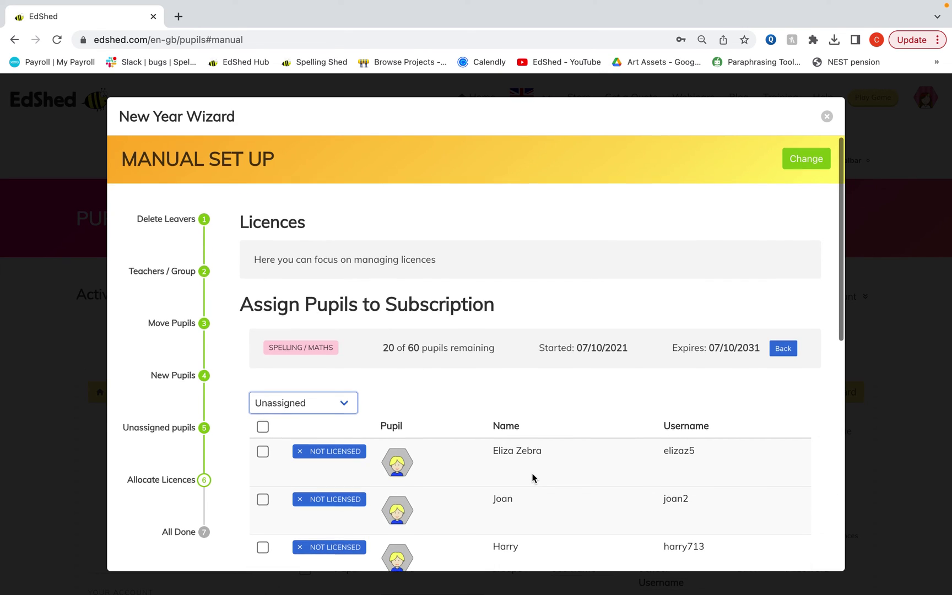
{"action": "scroll", "coordinate": [404, 364], "scroll_direction": "down", "scroll_amount": 1}
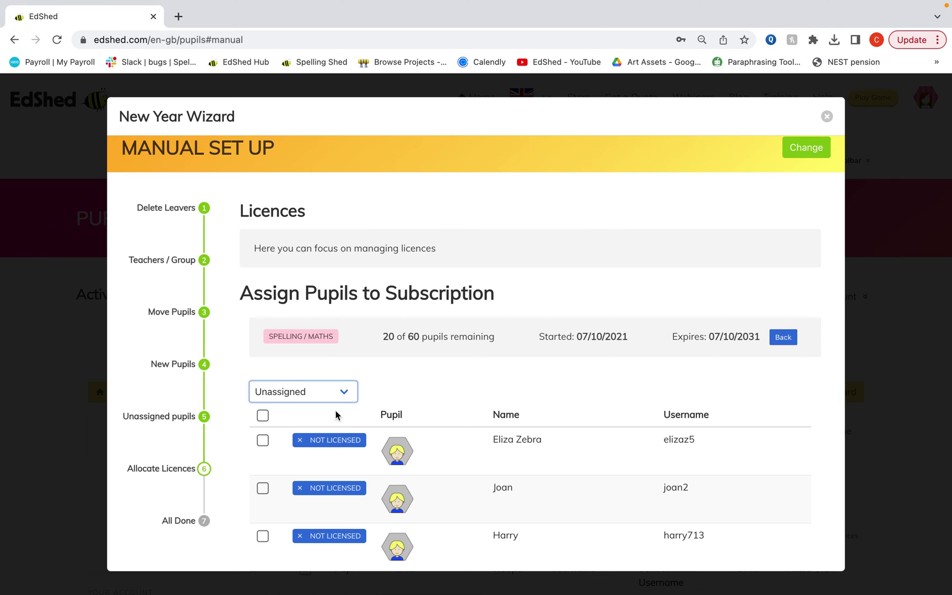
- Select all listed pupils, save their licences leaving 4 of 60, and advance to All Done
{"action": "left_click", "coordinate": [263, 416]}
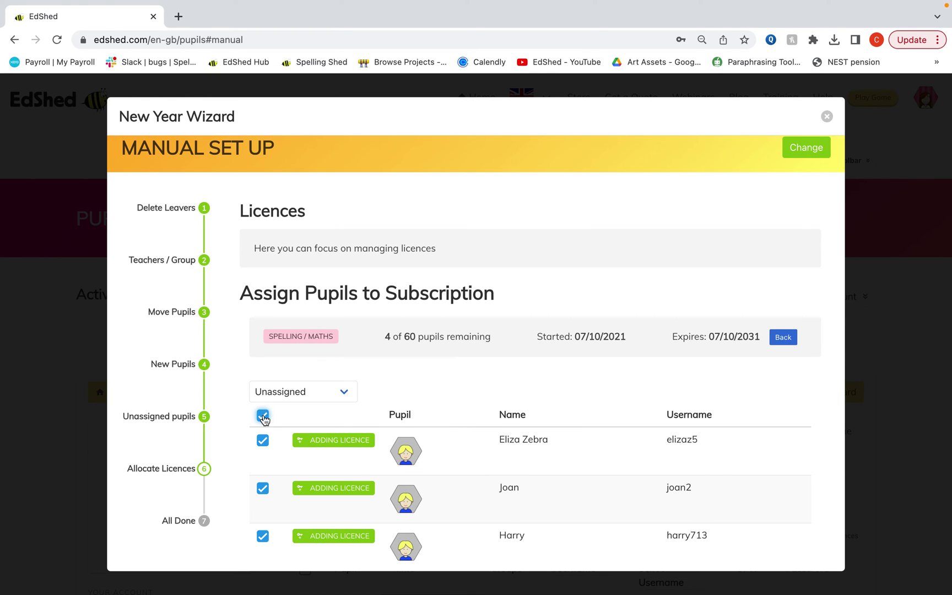
{"action": "scroll", "coordinate": [593, 429], "scroll_direction": "down", "scroll_amount": 5}
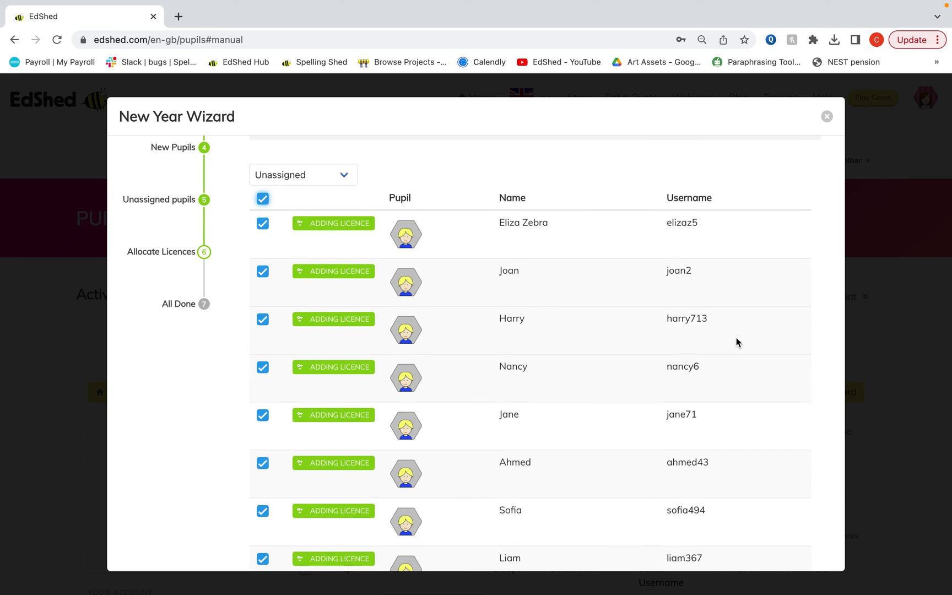
{"action": "scroll", "coordinate": [738, 340], "scroll_direction": "down", "scroll_amount": 5}
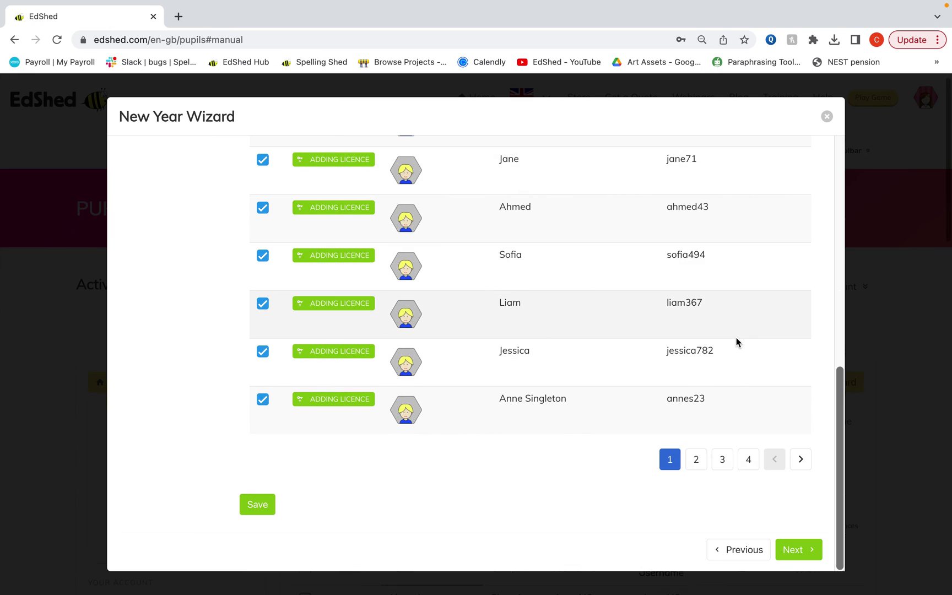
{"action": "left_click", "coordinate": [806, 555]}
{"action": "left_click", "coordinate": [266, 506]}
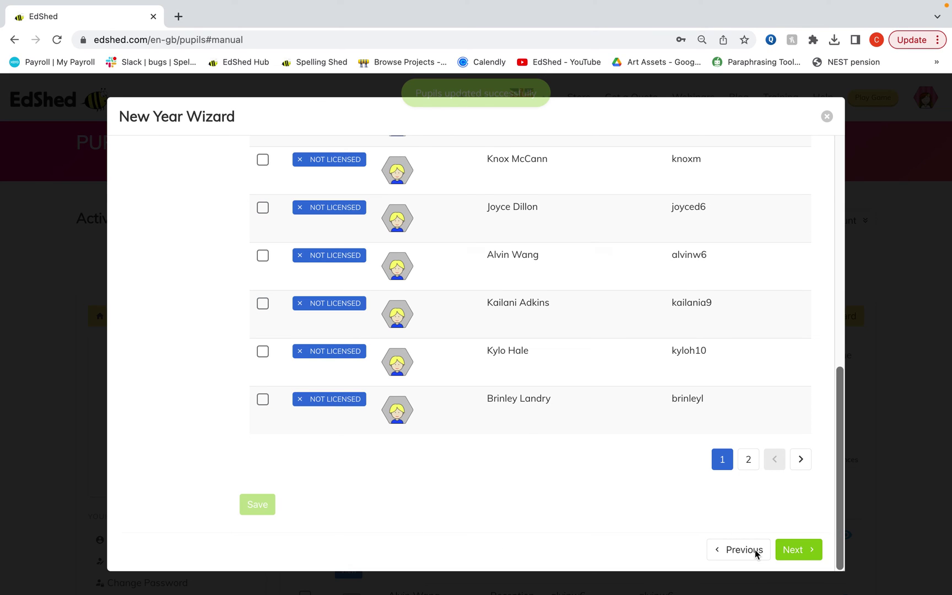
{"action": "left_click", "coordinate": [793, 557]}
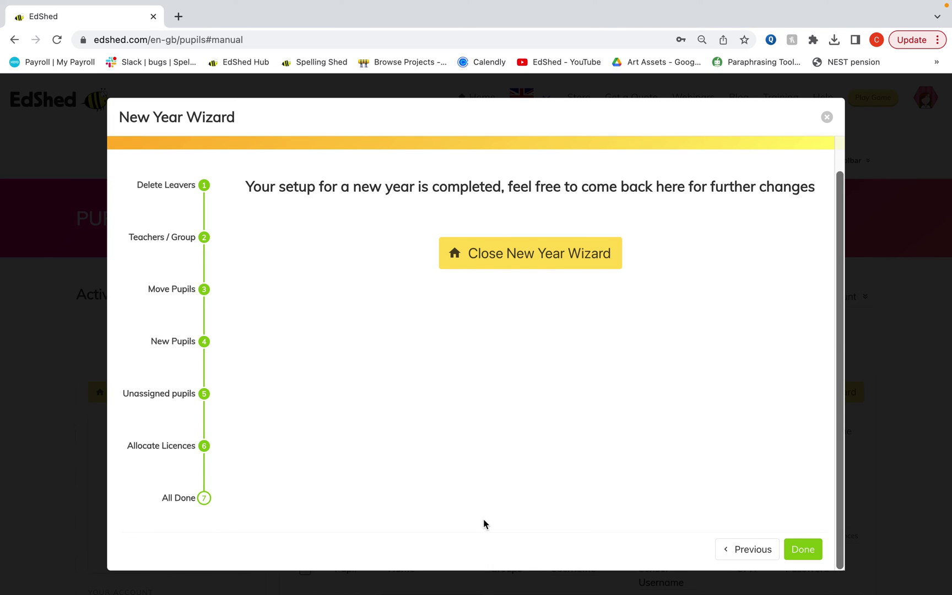
- Close the completed New Year Wizard and review the school's full Pupils list
{"action": "left_click", "coordinate": [558, 263]}
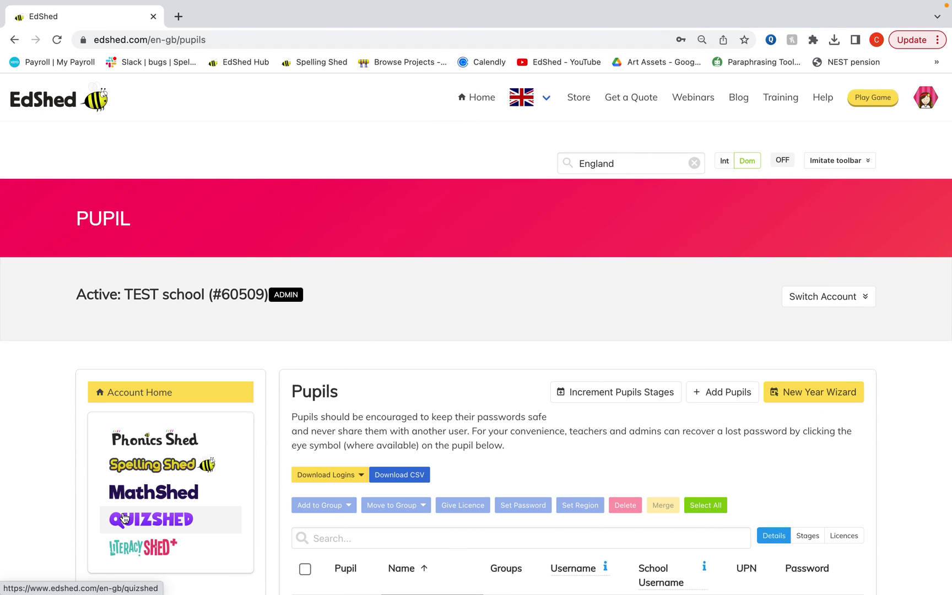
{"action": "scroll", "coordinate": [124, 513], "scroll_direction": "down", "scroll_amount": 4}
{"action": "scroll", "coordinate": [124, 518], "scroll_direction": "down", "scroll_amount": 1}
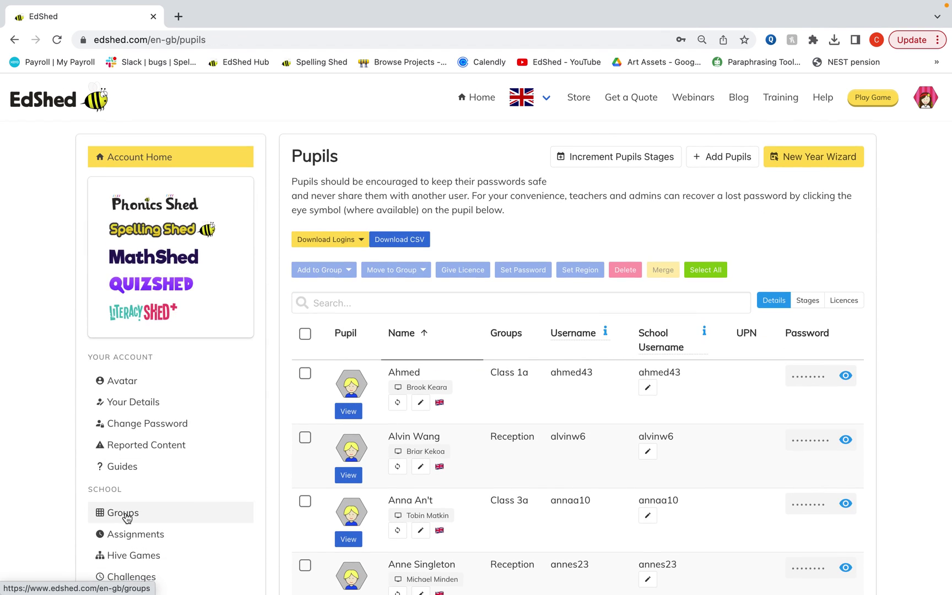
- Open the Class 1a group and assign both Spelling and Maths licences to all nine pupils
{"action": "left_click", "coordinate": [126, 516]}
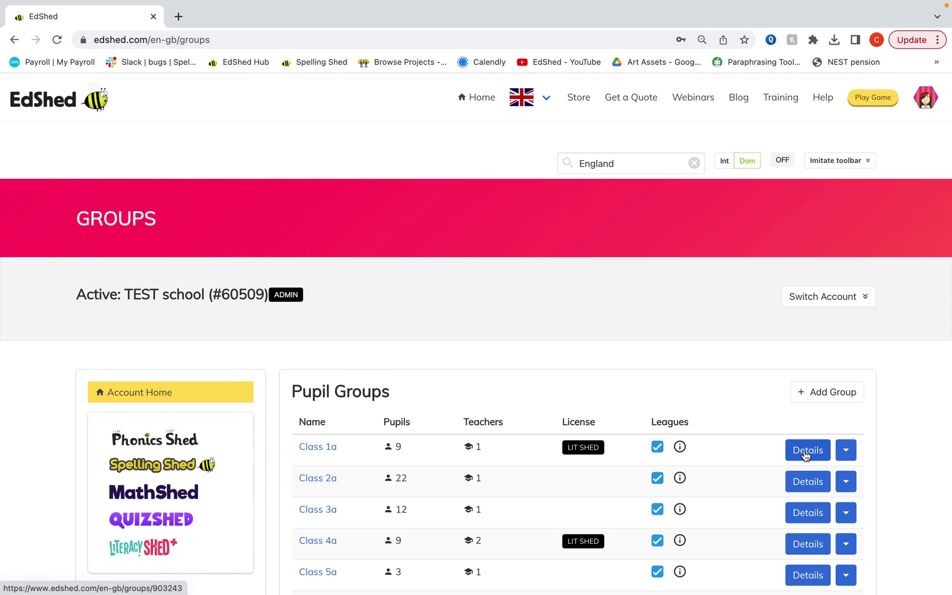
{"action": "left_click", "coordinate": [805, 454]}
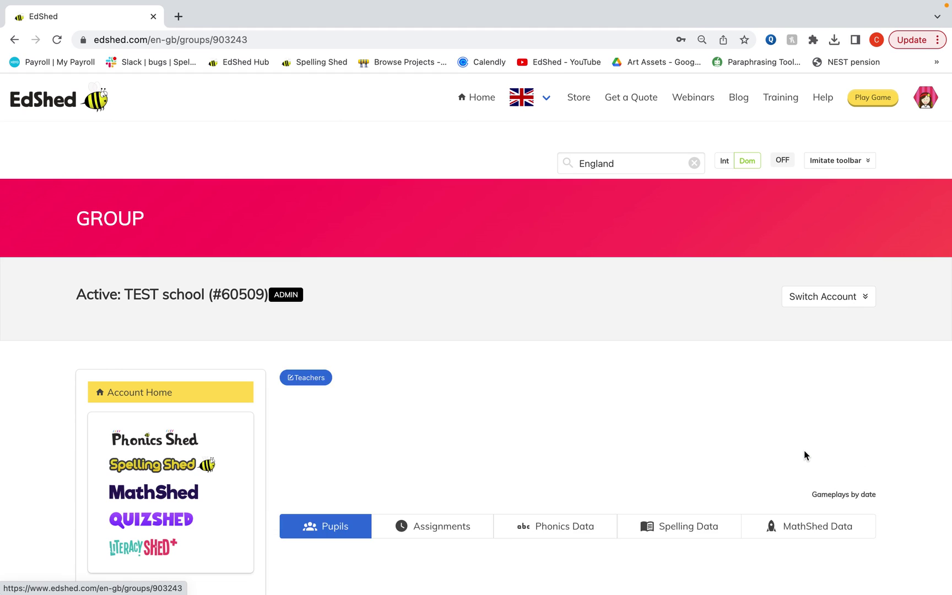
{"action": "scroll", "coordinate": [804, 451], "scroll_direction": "down", "scroll_amount": 3}
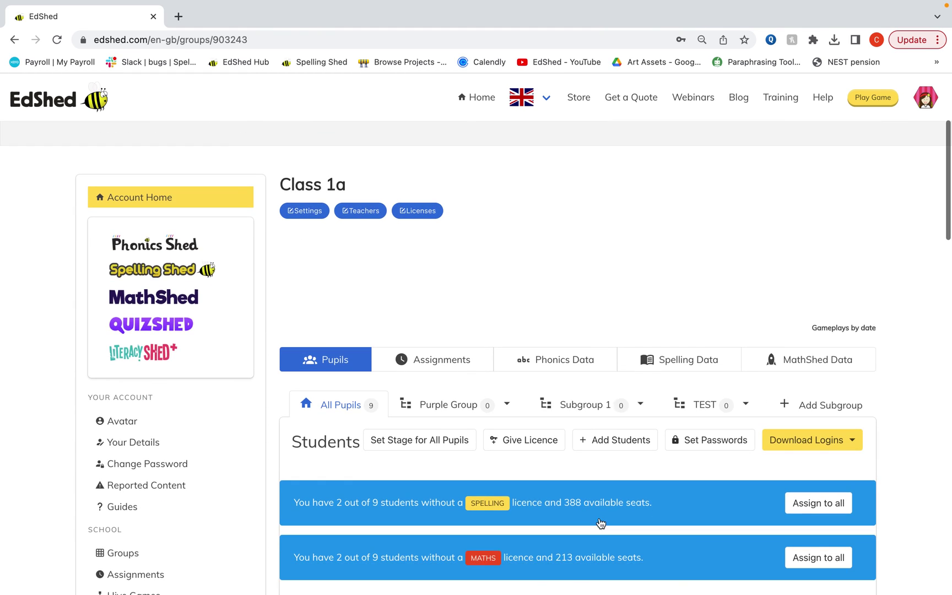
{"action": "scroll", "coordinate": [600, 496], "scroll_direction": "down", "scroll_amount": 2}
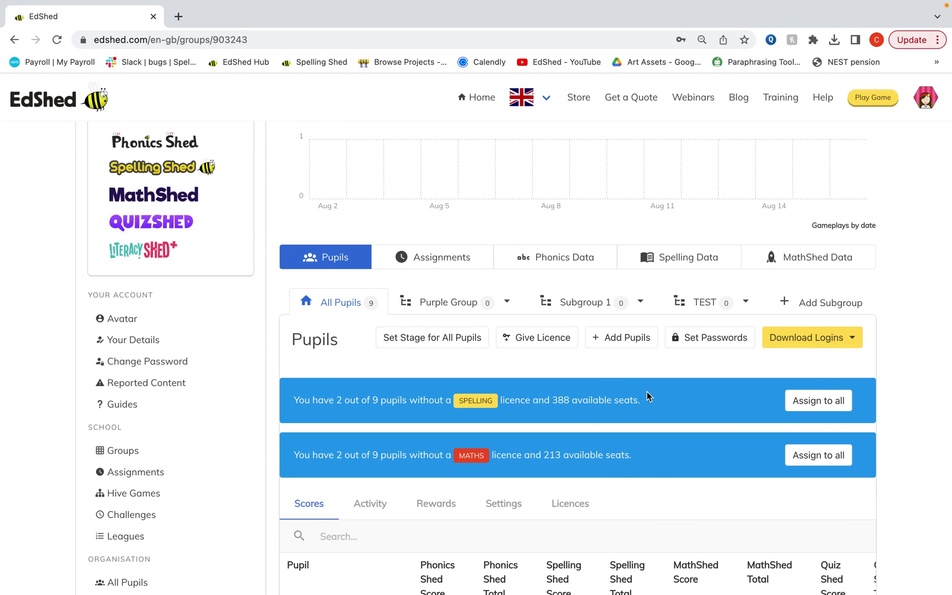
{"action": "scroll", "coordinate": [650, 452], "scroll_direction": "down", "scroll_amount": 2}
{"action": "scroll", "coordinate": [628, 554], "scroll_direction": "down", "scroll_amount": 2}
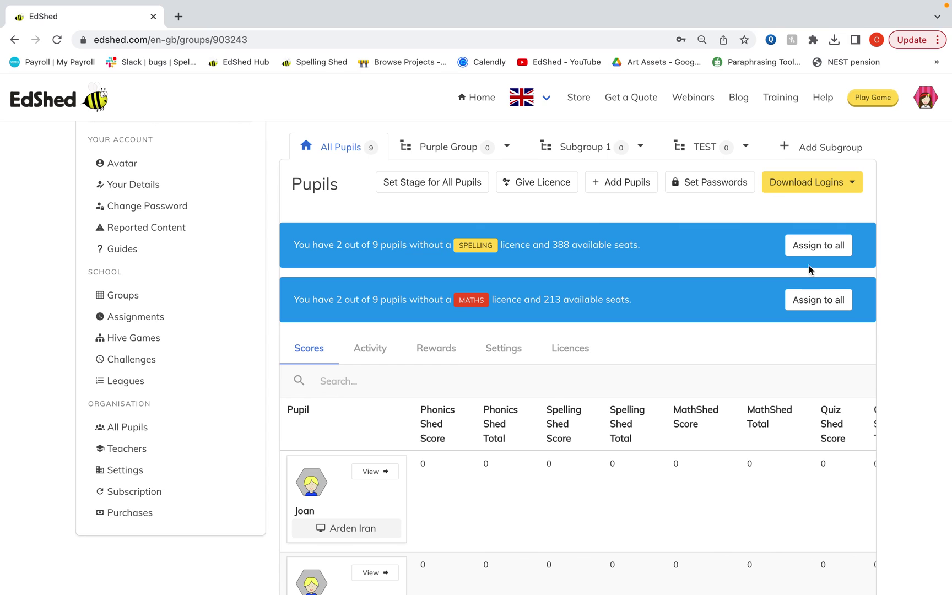
{"action": "left_click", "coordinate": [798, 251]}
{"action": "left_click", "coordinate": [799, 251]}
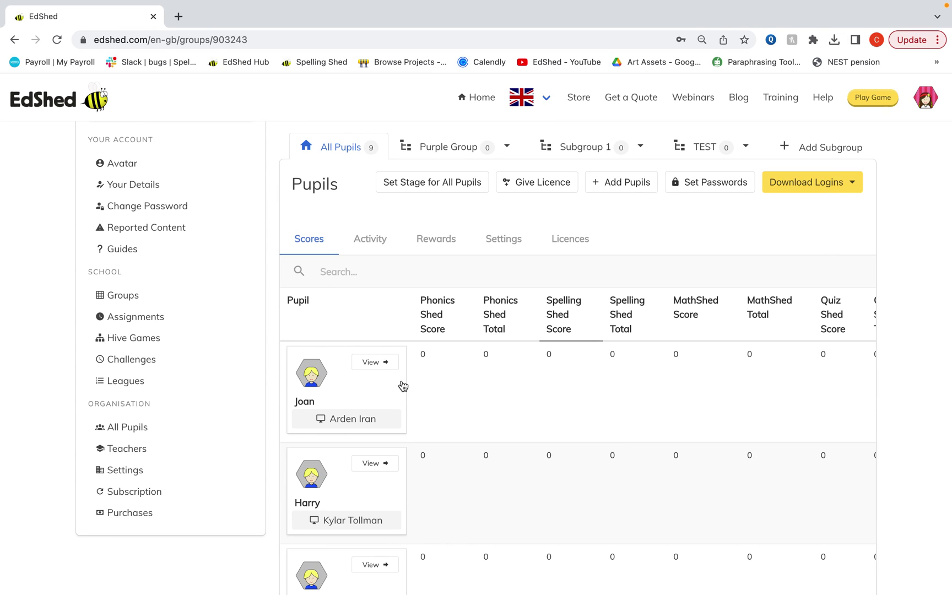
- On the Teachers page, switch the first listed teacher's Admin setting from Yes to No
{"action": "left_click", "coordinate": [169, 452]}
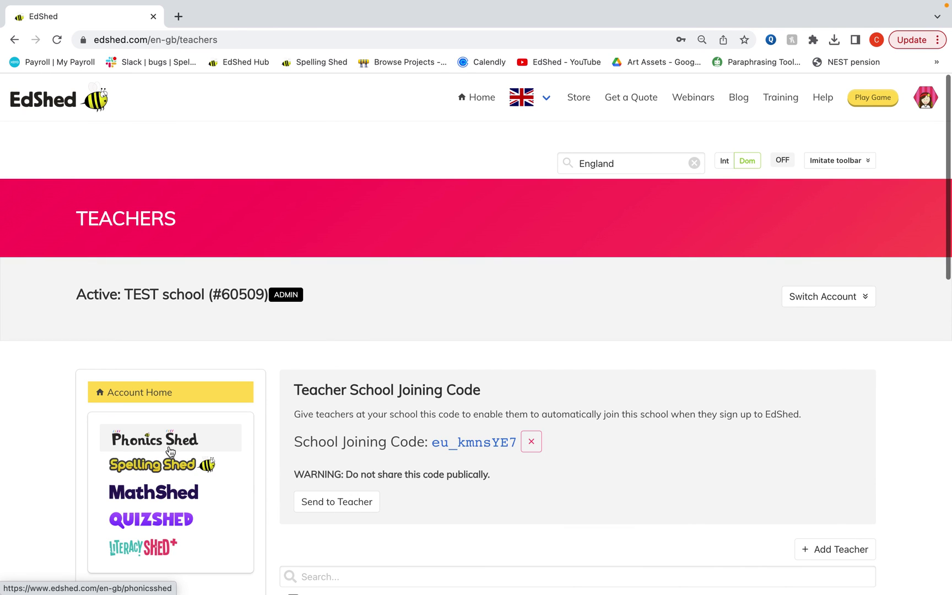
{"action": "scroll", "coordinate": [572, 477], "scroll_direction": "down", "scroll_amount": 5}
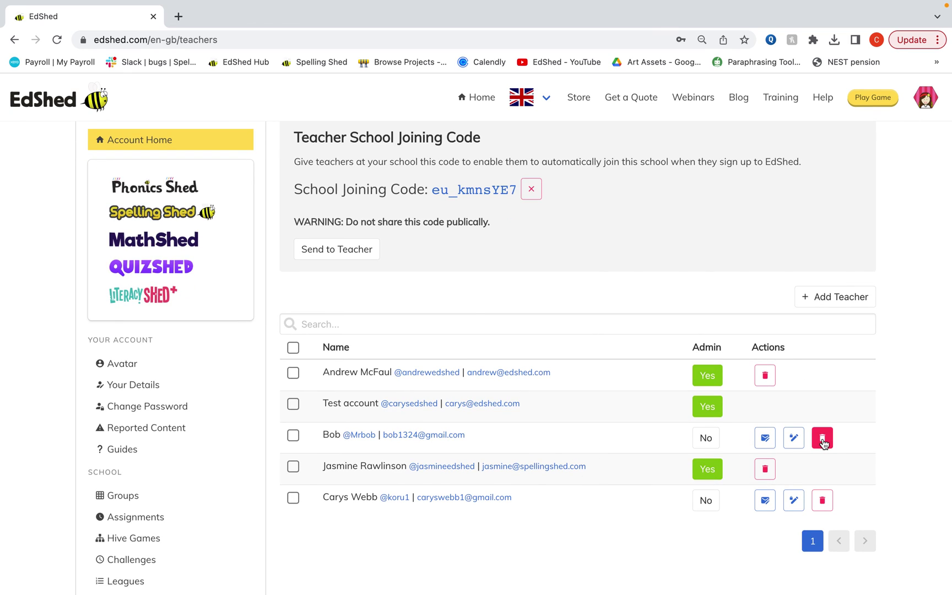
{"action": "left_click", "coordinate": [712, 378]}
{"action": "scroll", "coordinate": [538, 496], "scroll_direction": "up", "scroll_amount": 5}
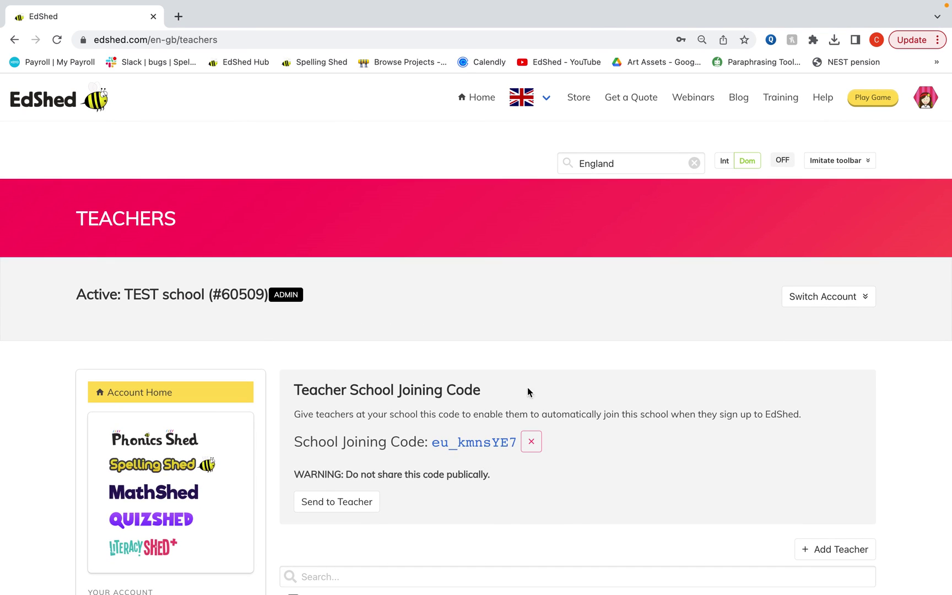